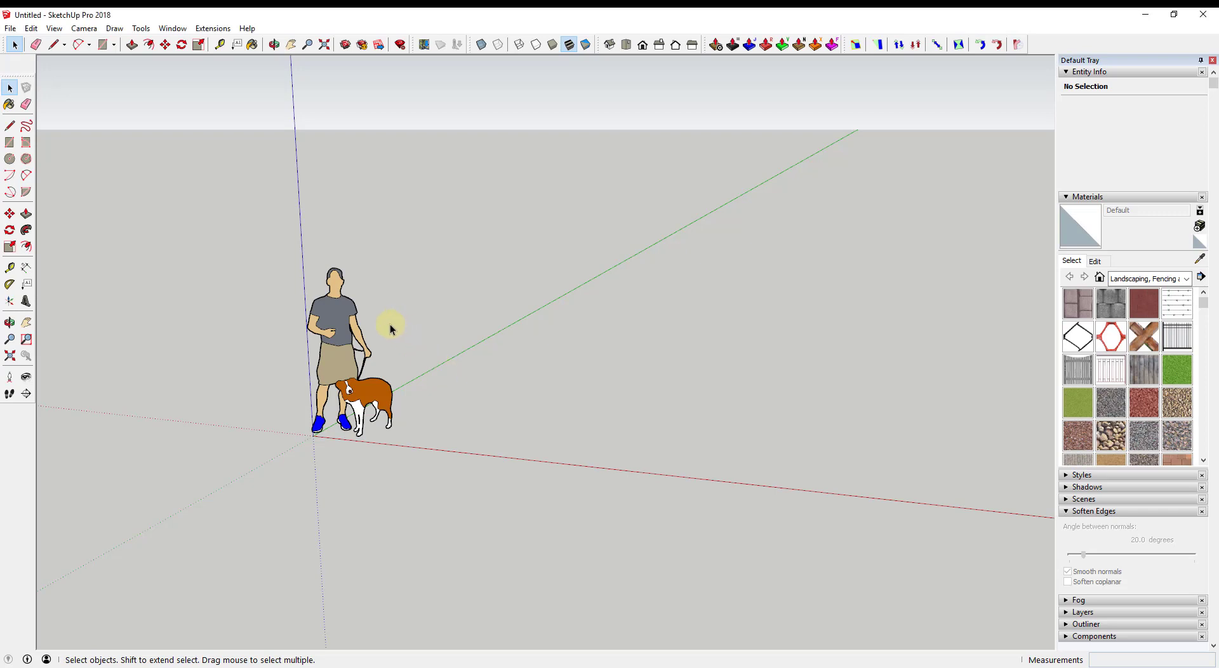
Step: Erase the default scale figure of the person with the dog from the model
key("e")
left_click(322, 296)
key("space")
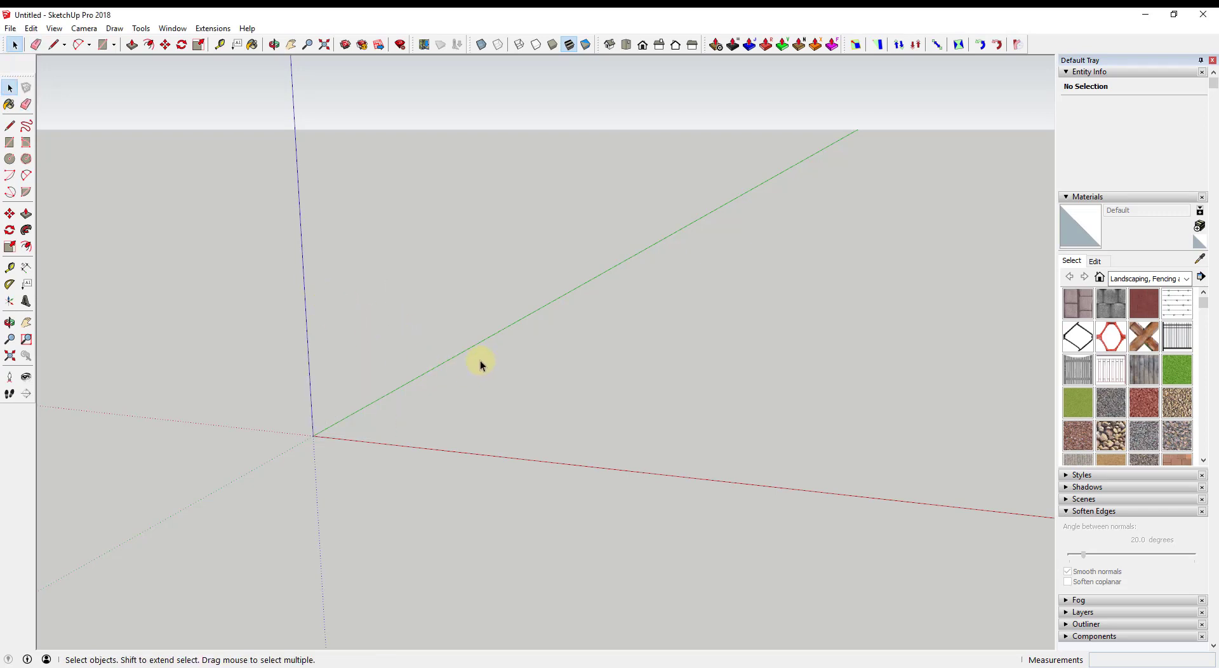
middle_click_drag(480, 360, 500, 373)
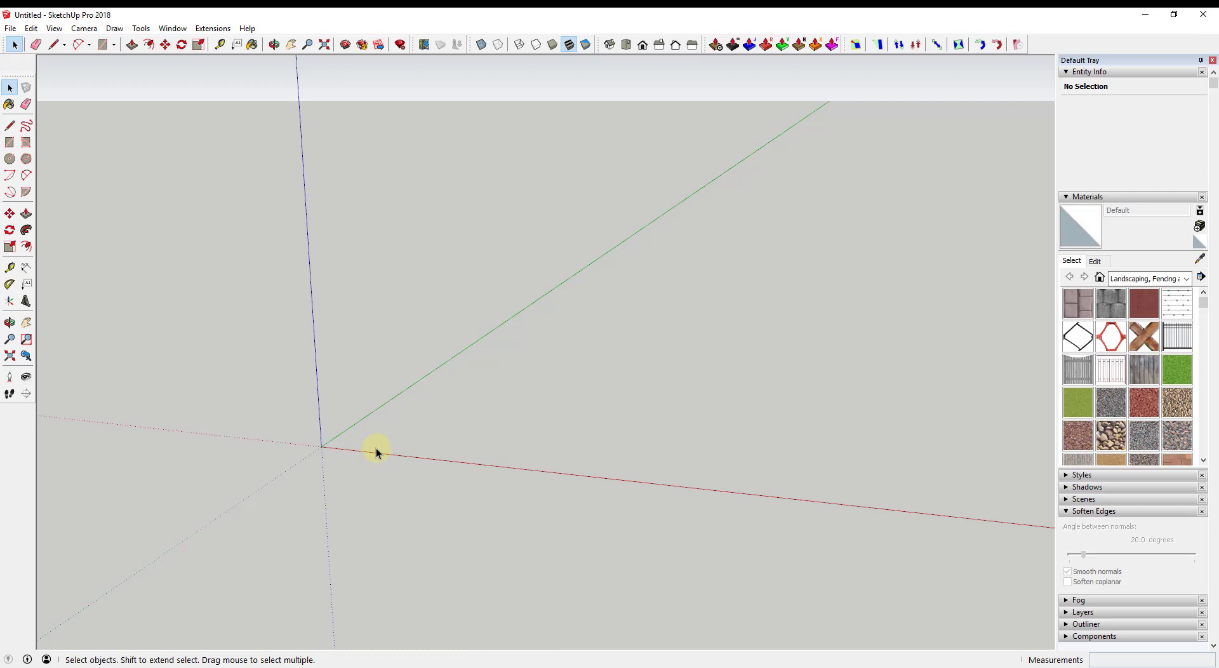
middle_click_drag(330, 455, 327, 455)
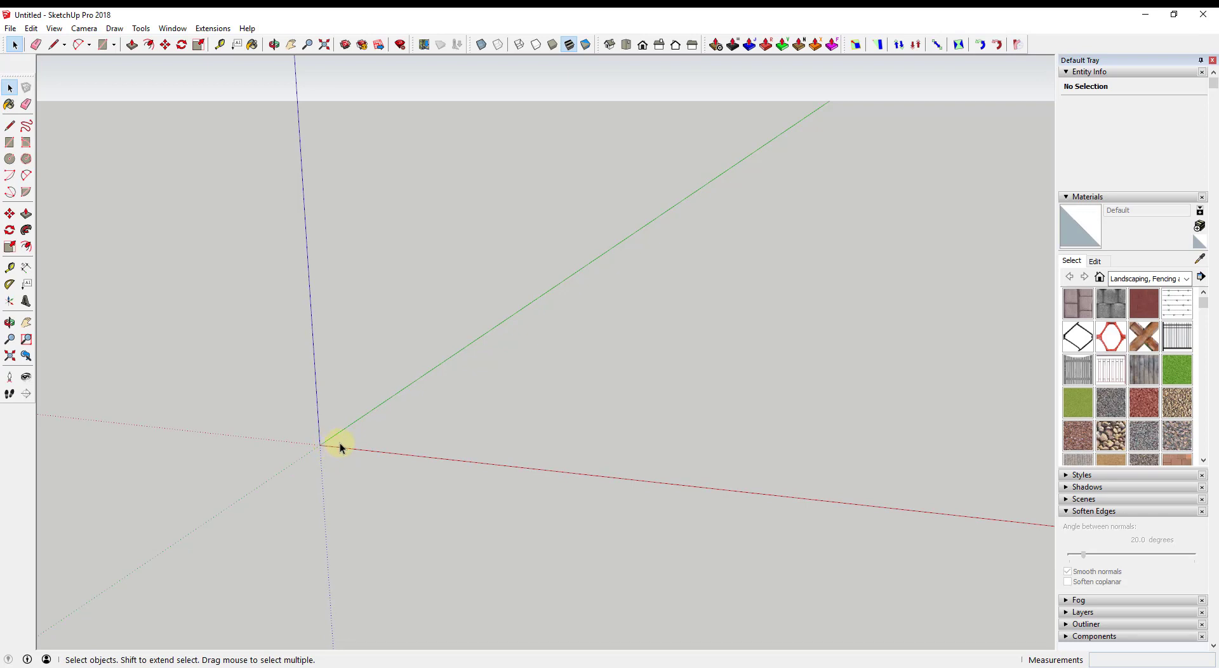
key("r")
left_click(336, 434)
key("space")
Step: Draw a 2" by 16' rectangle on the ground from the origin, with its long side running along the green axis
middle_click_drag(411, 376, 487, 406)
scroll(426, 403, "up", 2)
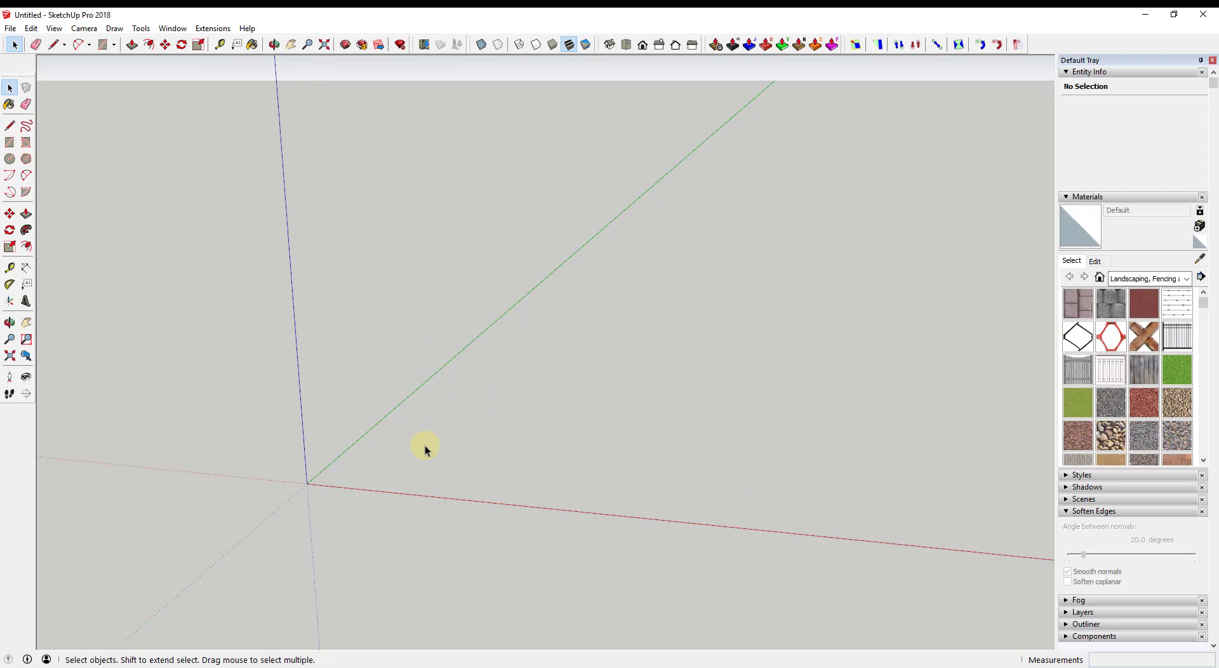
key("r")
left_click(307, 483)
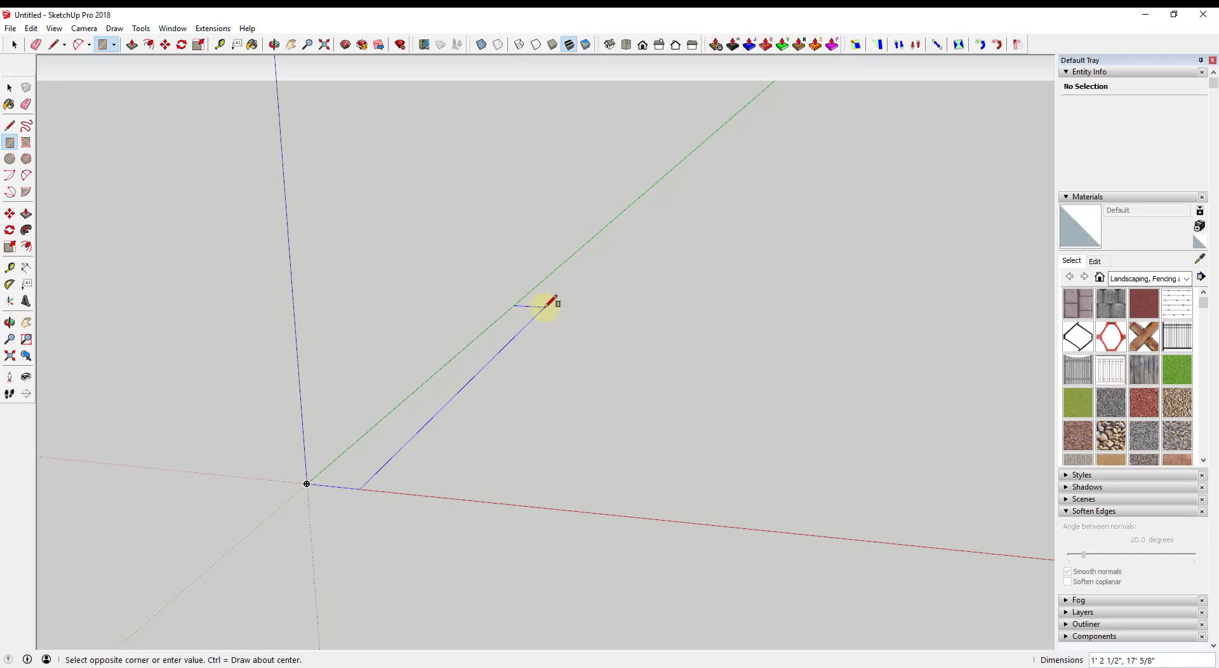
type("2,16'")
key("Return")
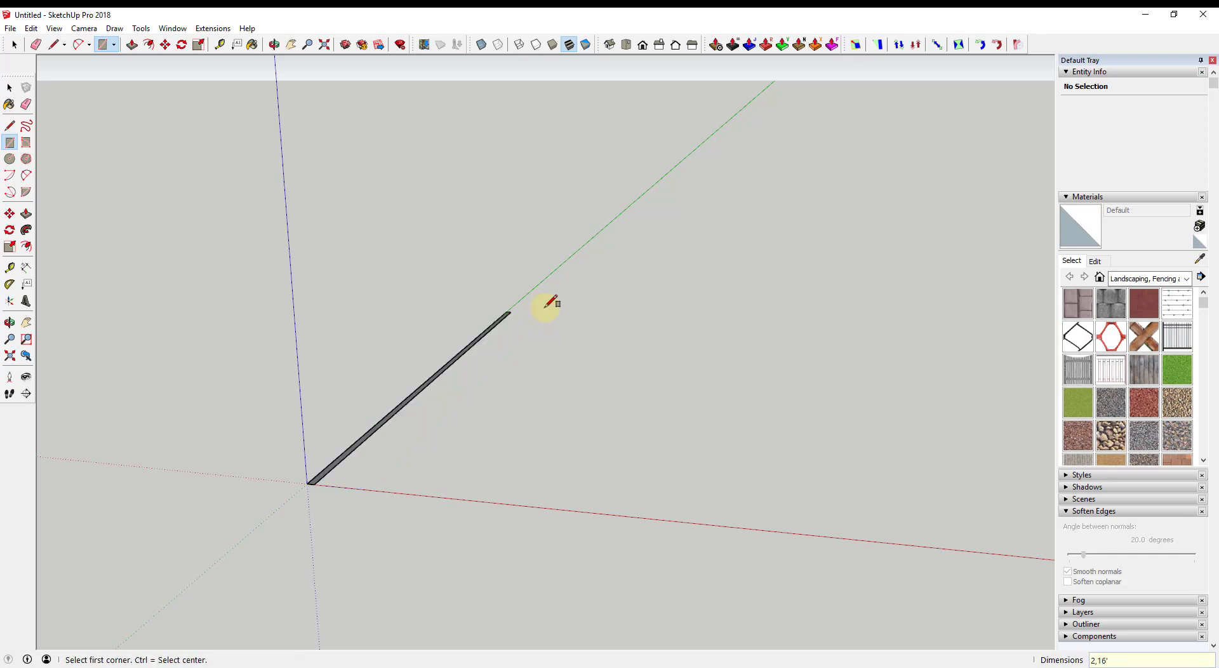
key("space")
Step: Turn the rectangle's face and edges into a component named "Metal Strip"
scroll(376, 443, "up", 2)
scroll(471, 321, "up", 2)
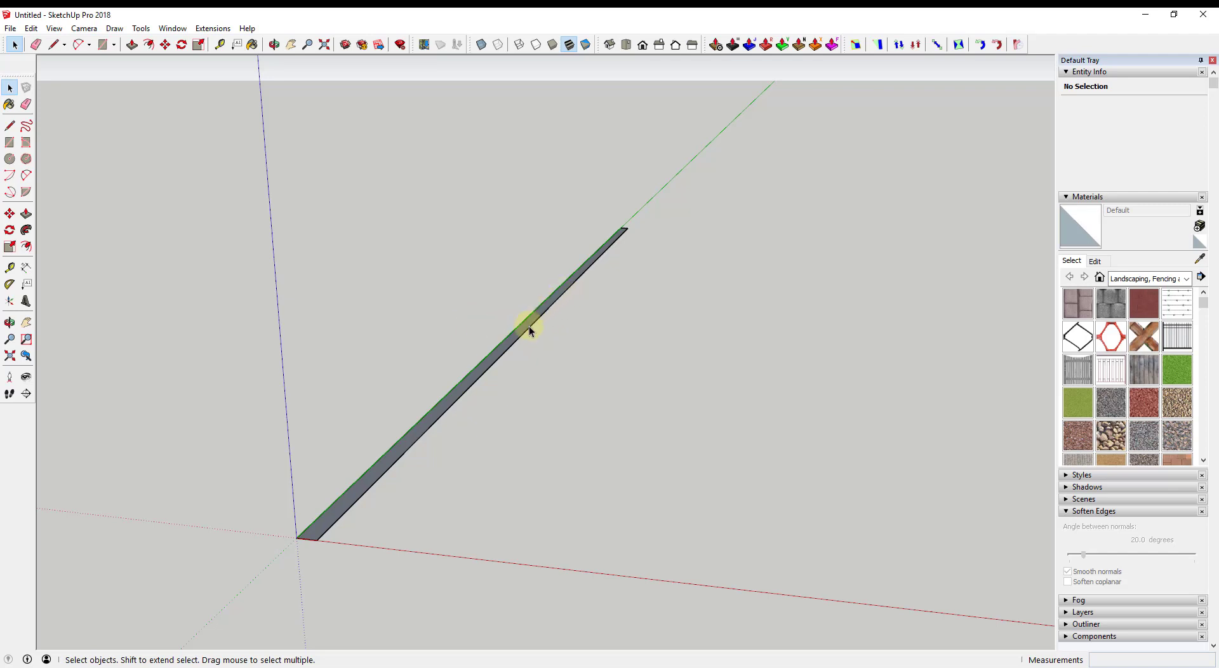
double_click(391, 455)
right_click(391, 456)
left_click(462, 197)
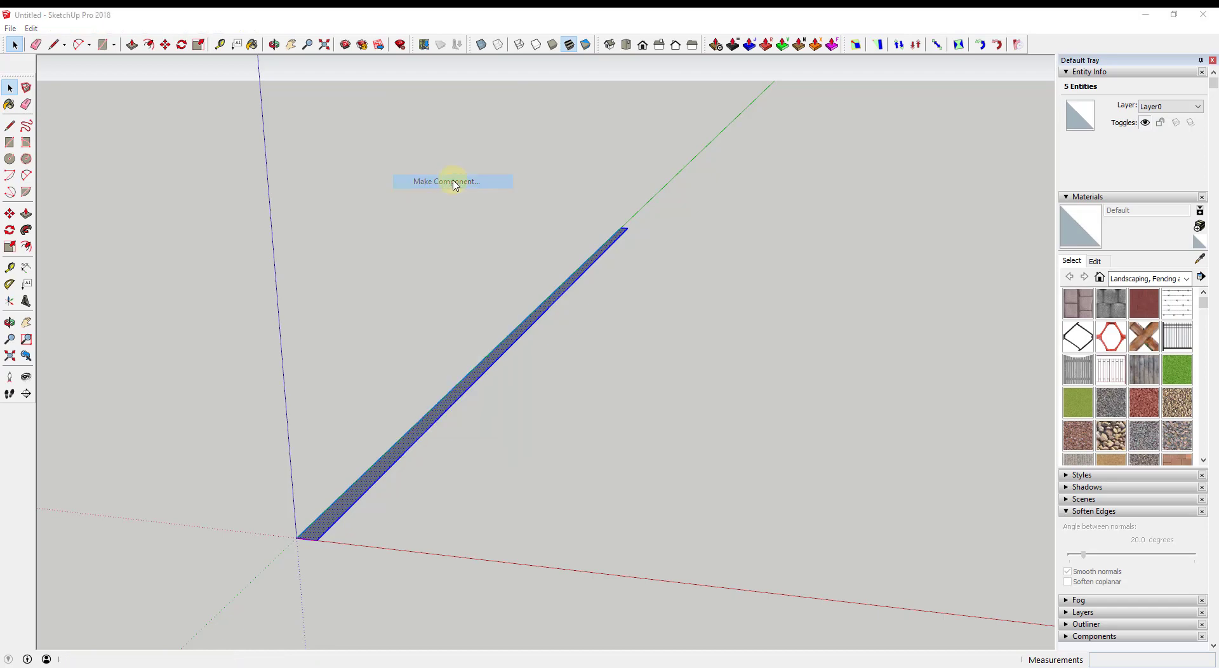
left_click_drag(102, 181, 248, 146)
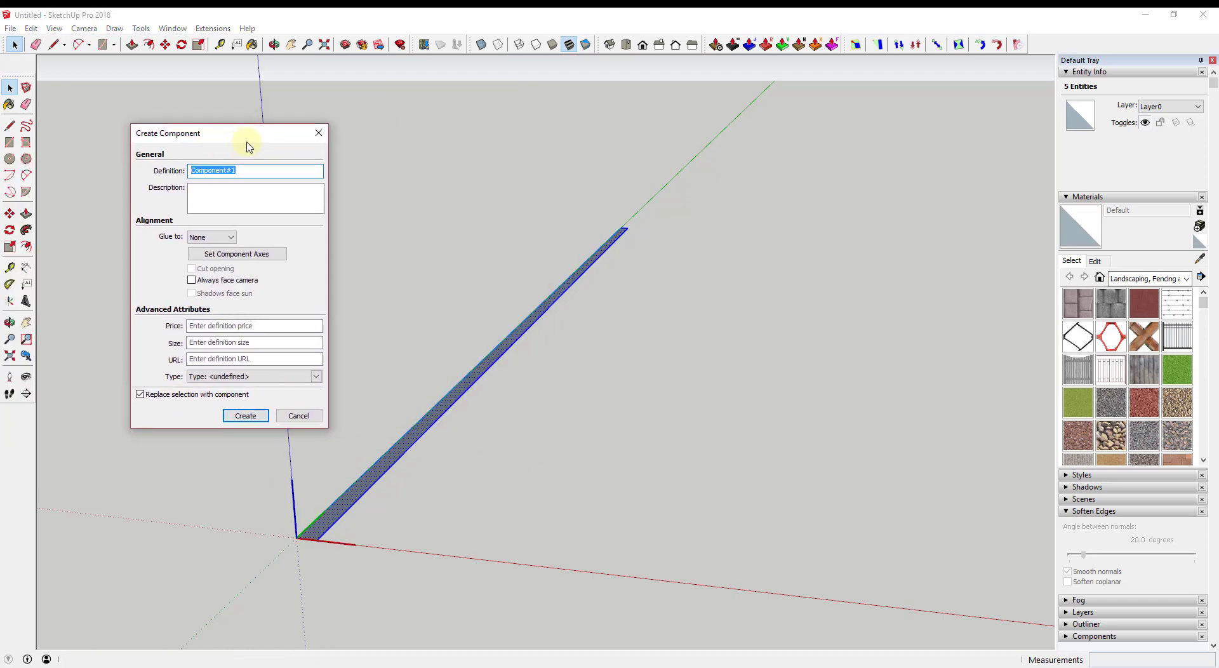
type("Metal Strip")
key("Return")
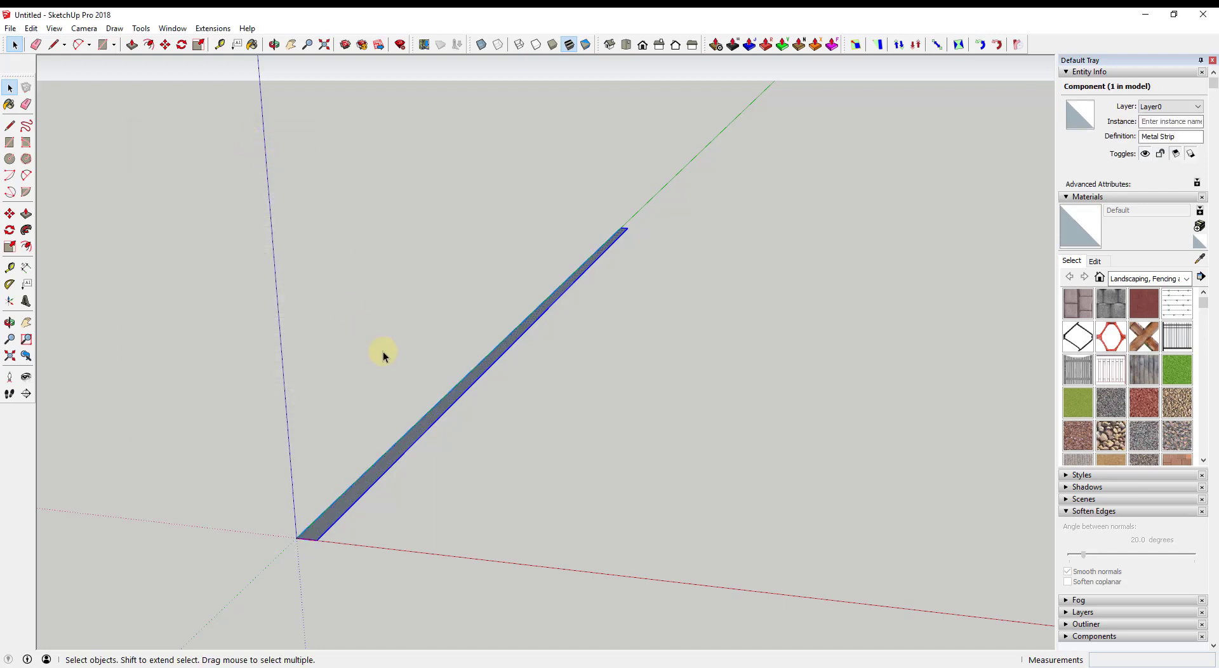
Step: Draw a 1/8" spacing line along the red axis from the strip's outer front corner
scroll(314, 525, "up", 4)
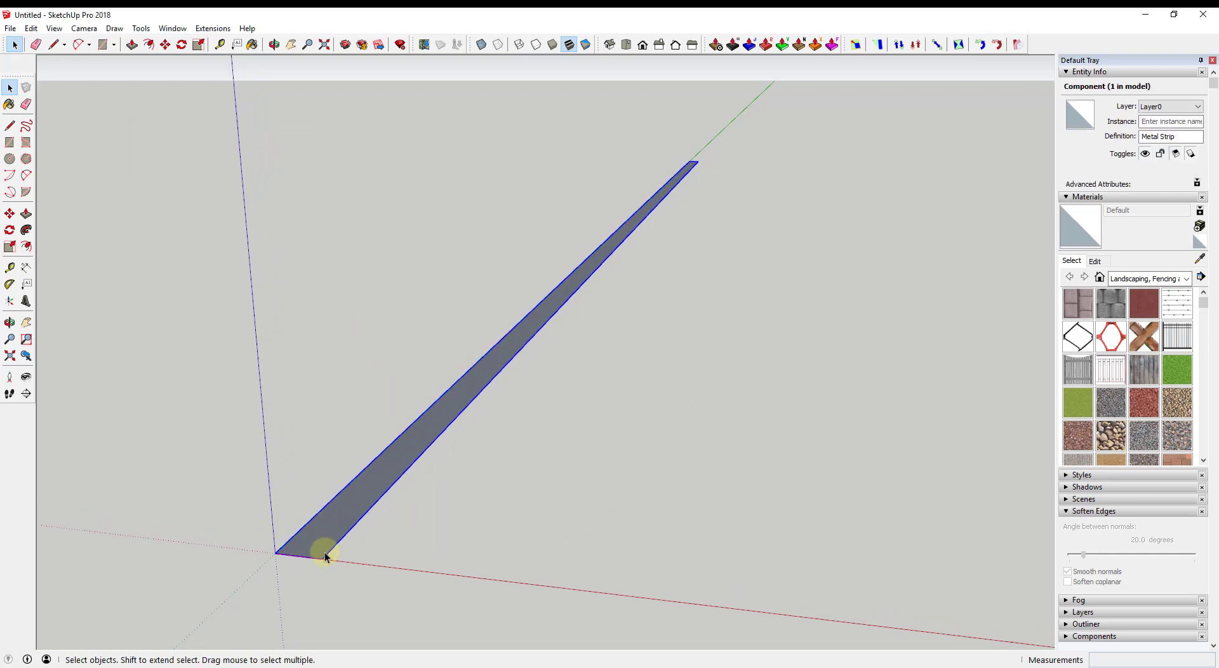
key("l")
left_click(321, 558)
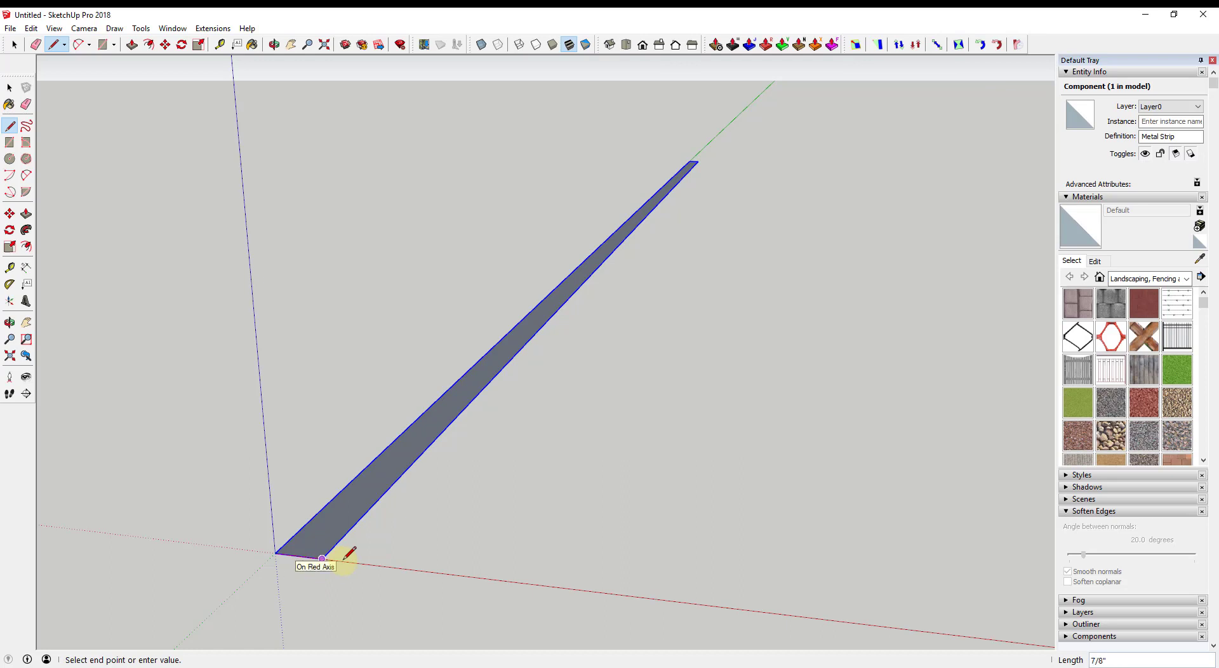
type("1/8")
key("Return")
key("space")
middle_click_drag(346, 558, 589, 410)
scroll(546, 422, "up", 3)
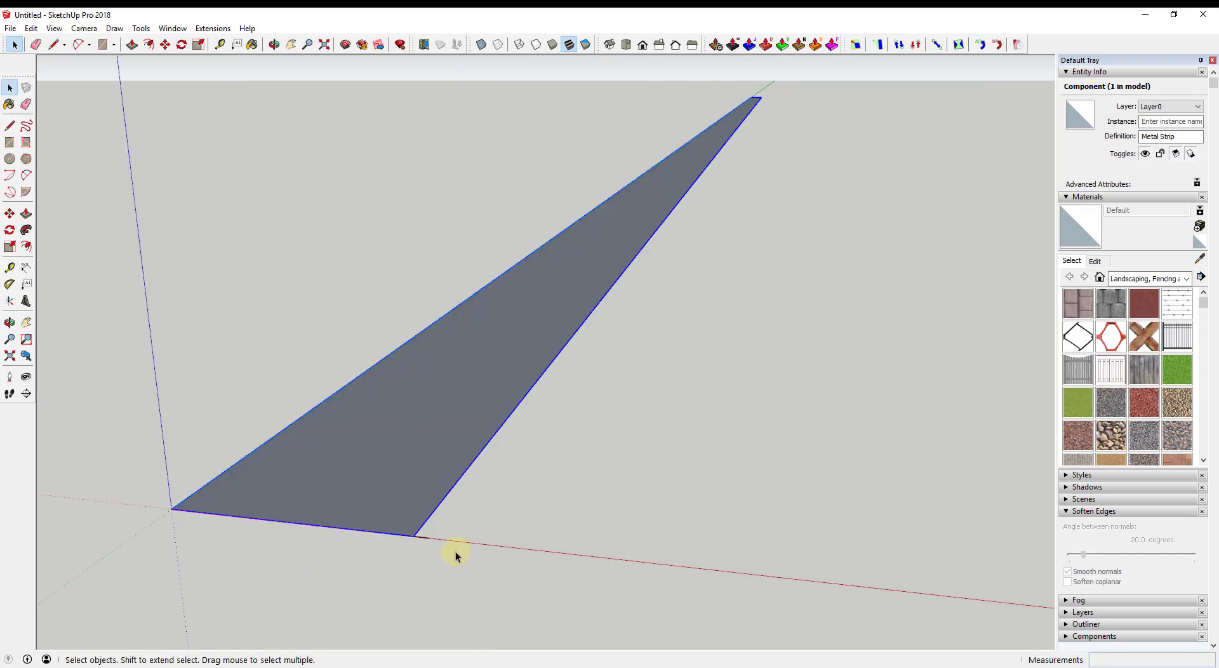
left_click(427, 538)
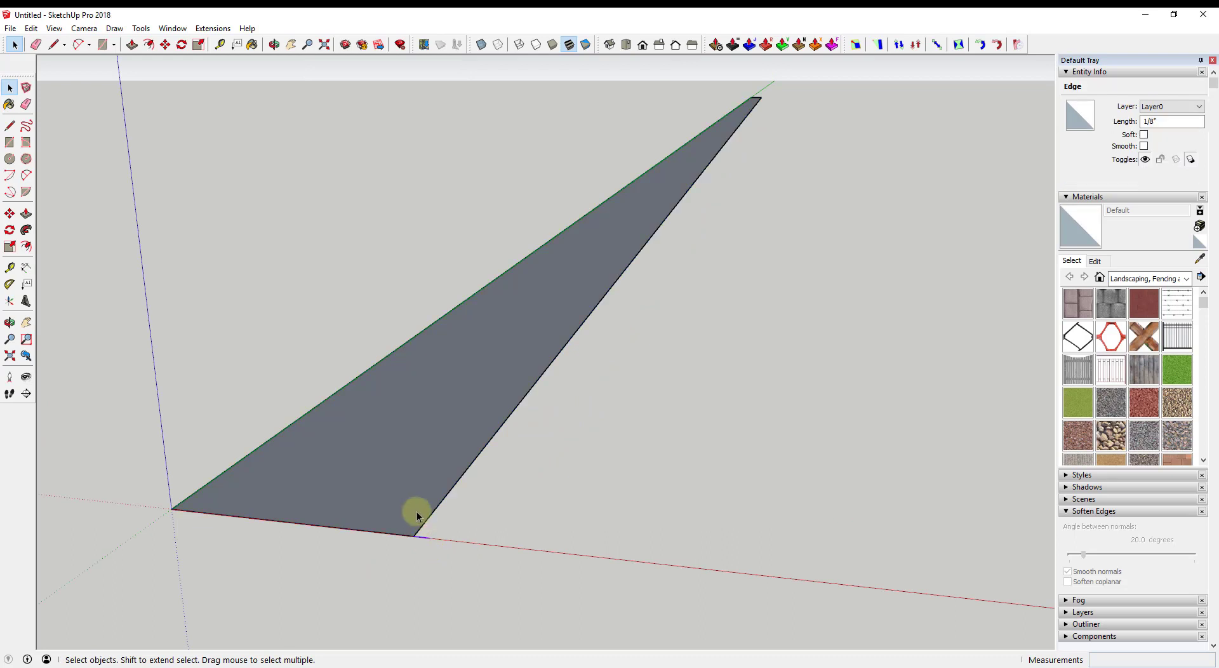
Step: Copy the metal strip along the red axis from the origin corner to the far end of the 1/8" spacing line
left_click(413, 505)
middle_click_drag(414, 504, 479, 527)
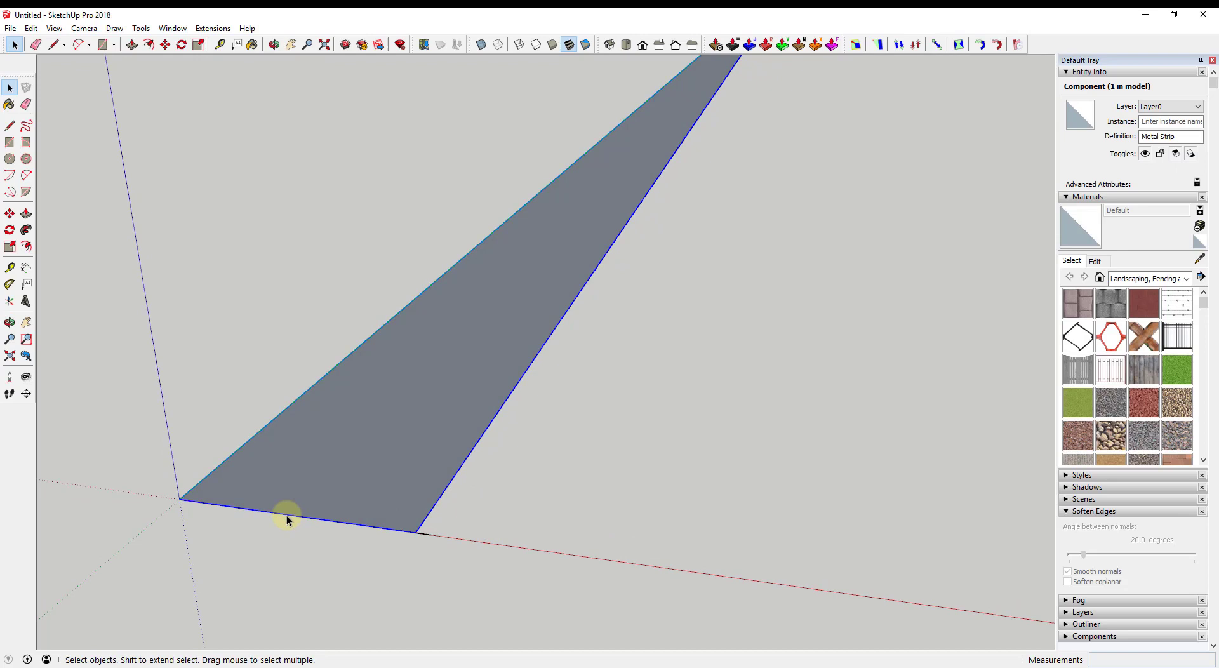
key("m")
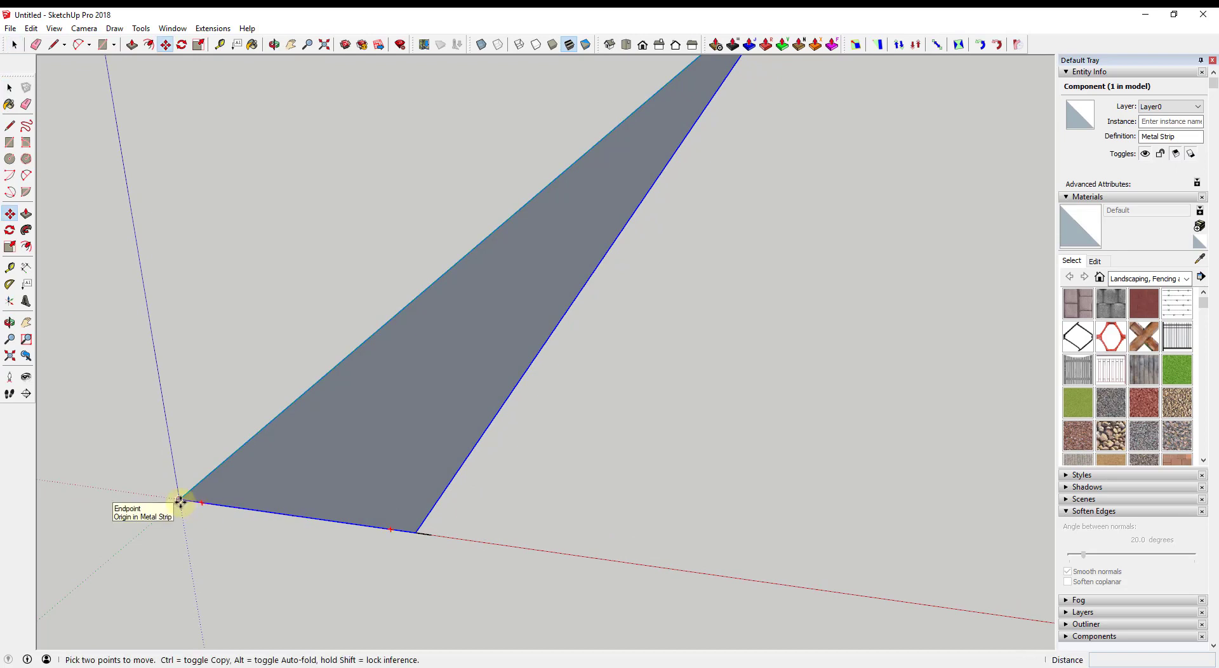
key("space")
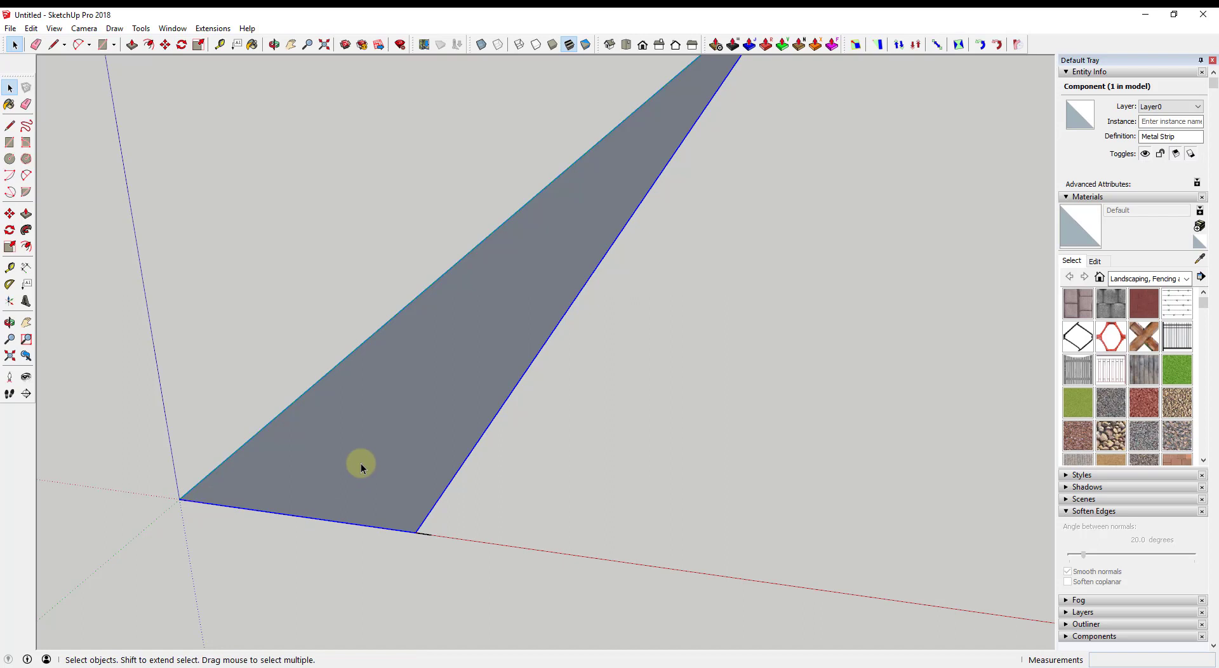
key("m")
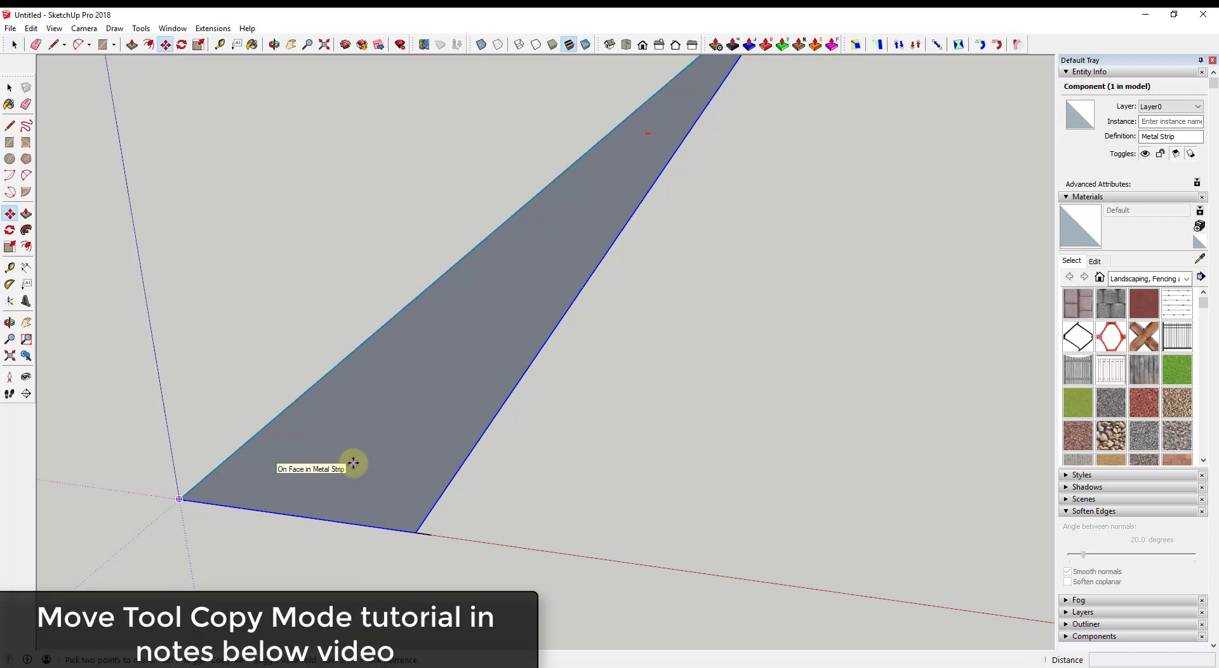
left_click(179, 499)
key("ctrl")
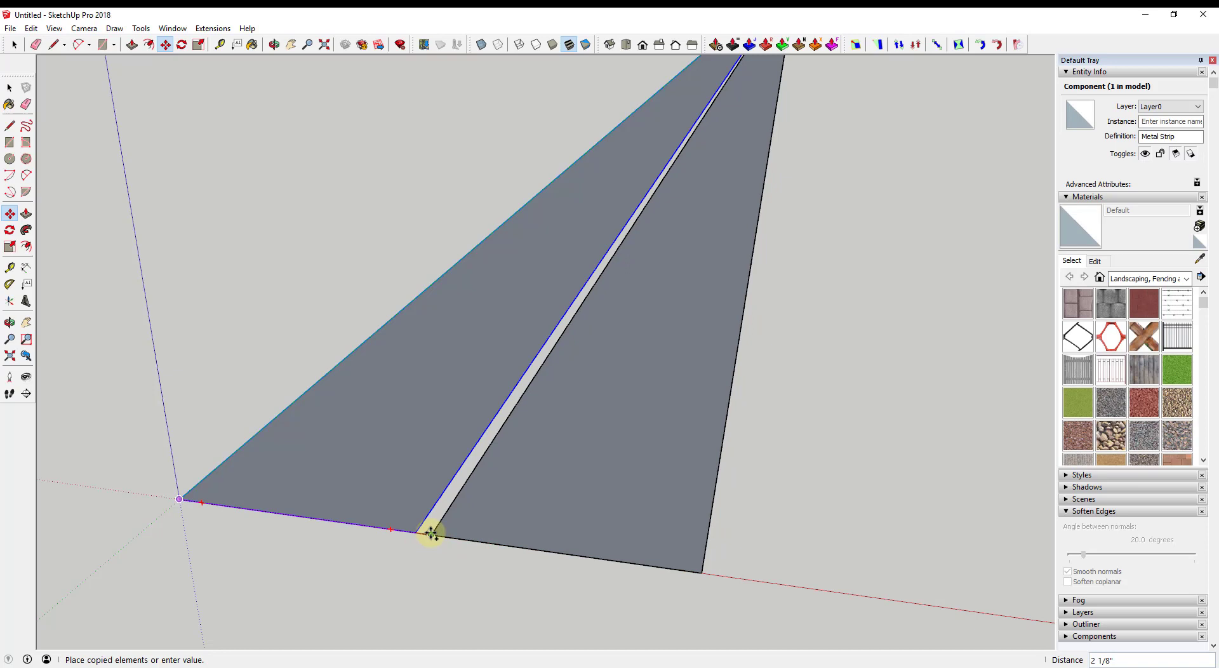
left_click(431, 533)
Step: Repeat the strip copy 80 times at the same spacing along the red axis
scroll(401, 470, "down", 5)
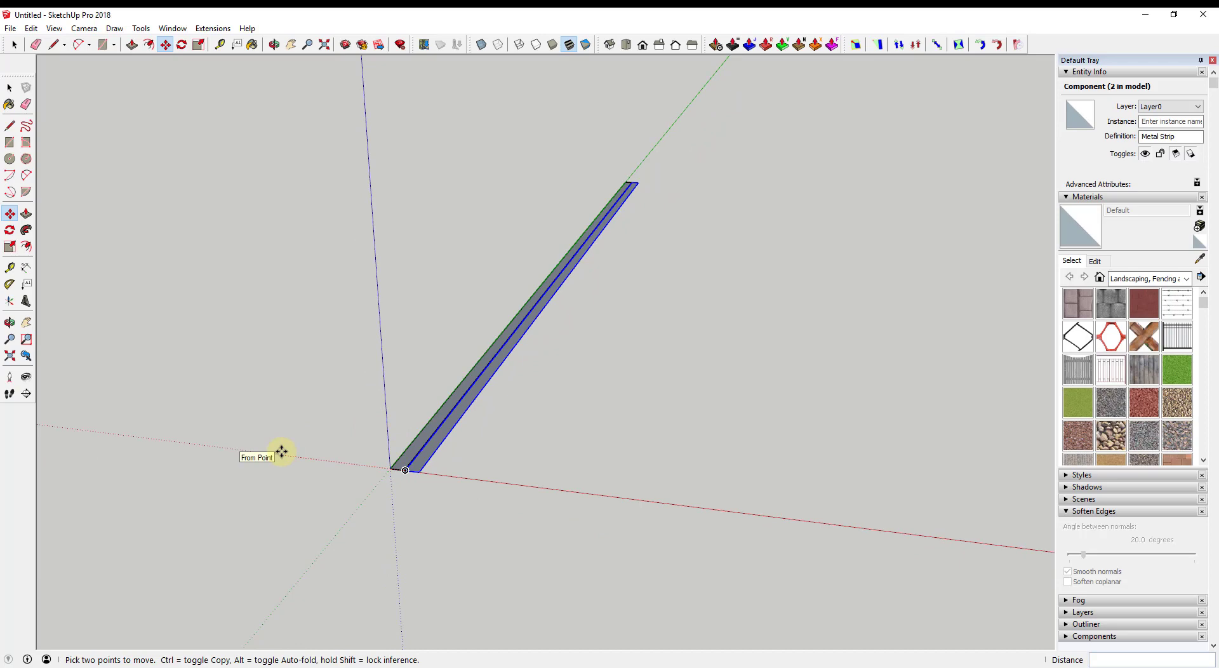
type("*80")
key("Return")
scroll(373, 378, "down", 3)
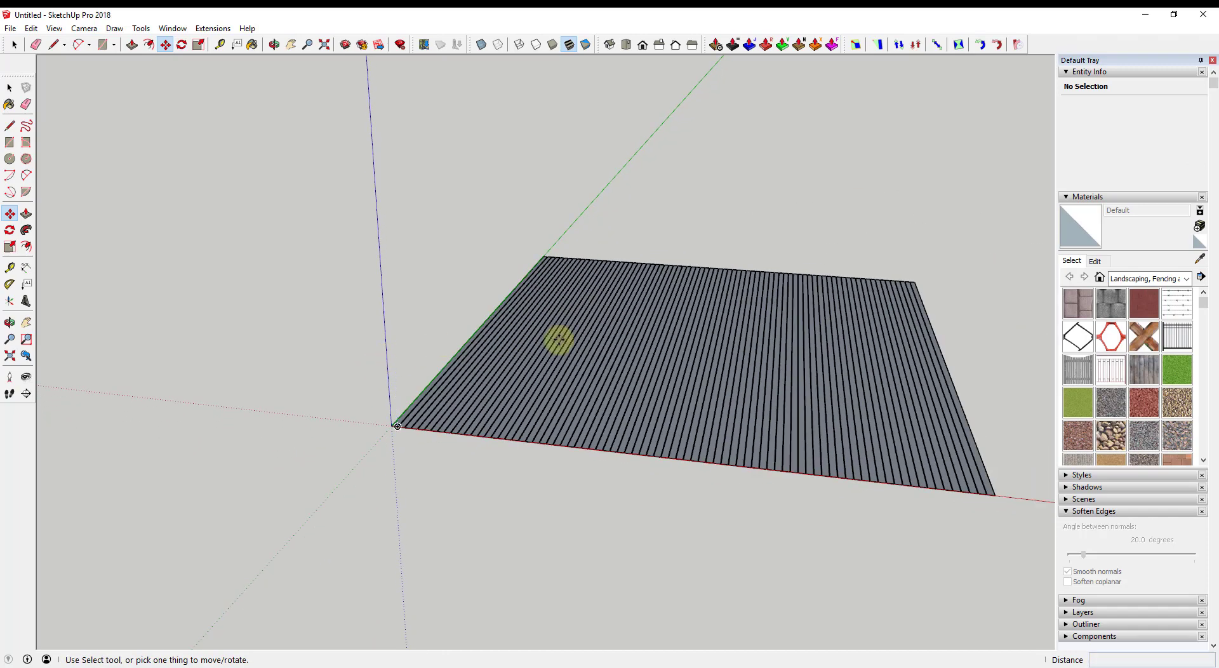
Step: Edit the last Metal Strip component in the row and push/pull its face up 3/4" to give all strips thickness
middle_click_drag(559, 339, 878, 467)
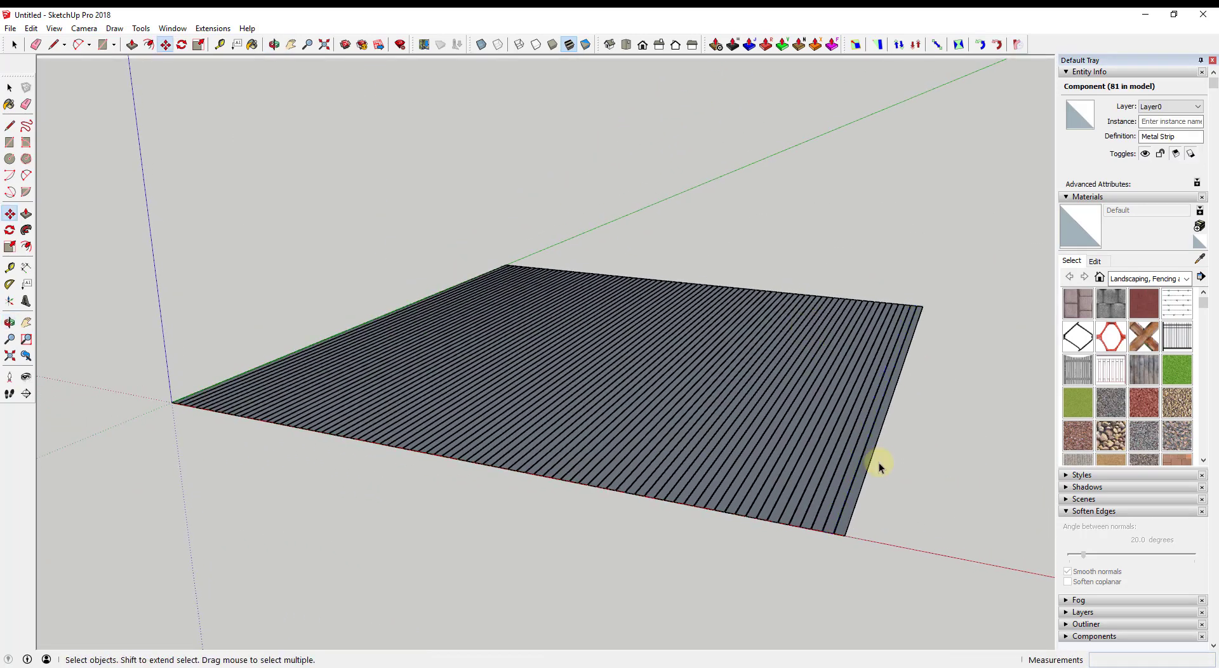
key("space")
scroll(870, 482, "up", 4)
scroll(813, 508, "down", 2)
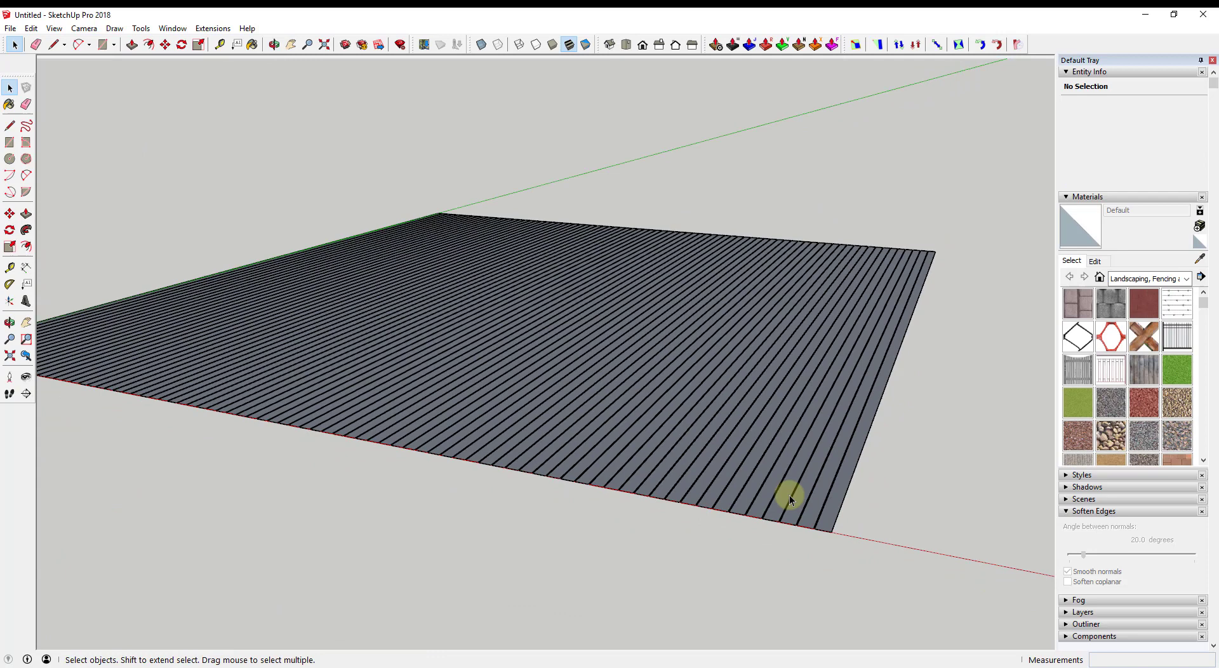
scroll(790, 494, "down", 1)
scroll(825, 511, "up", 1)
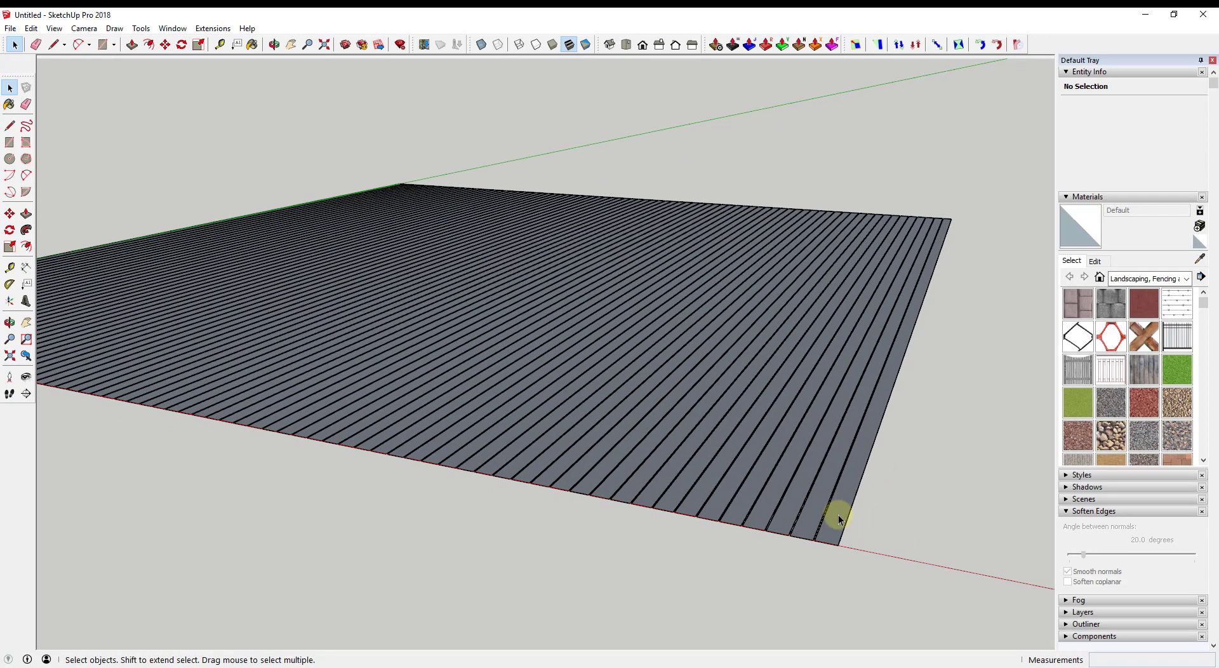
double_click(838, 520)
key("p")
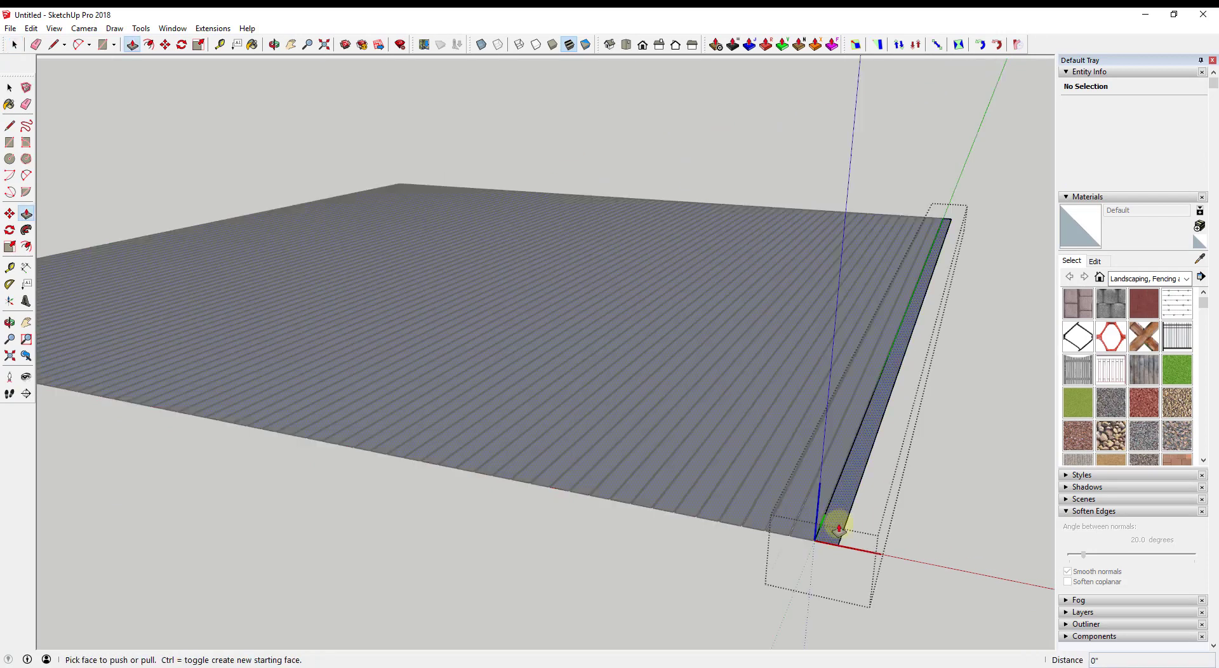
left_click(838, 524)
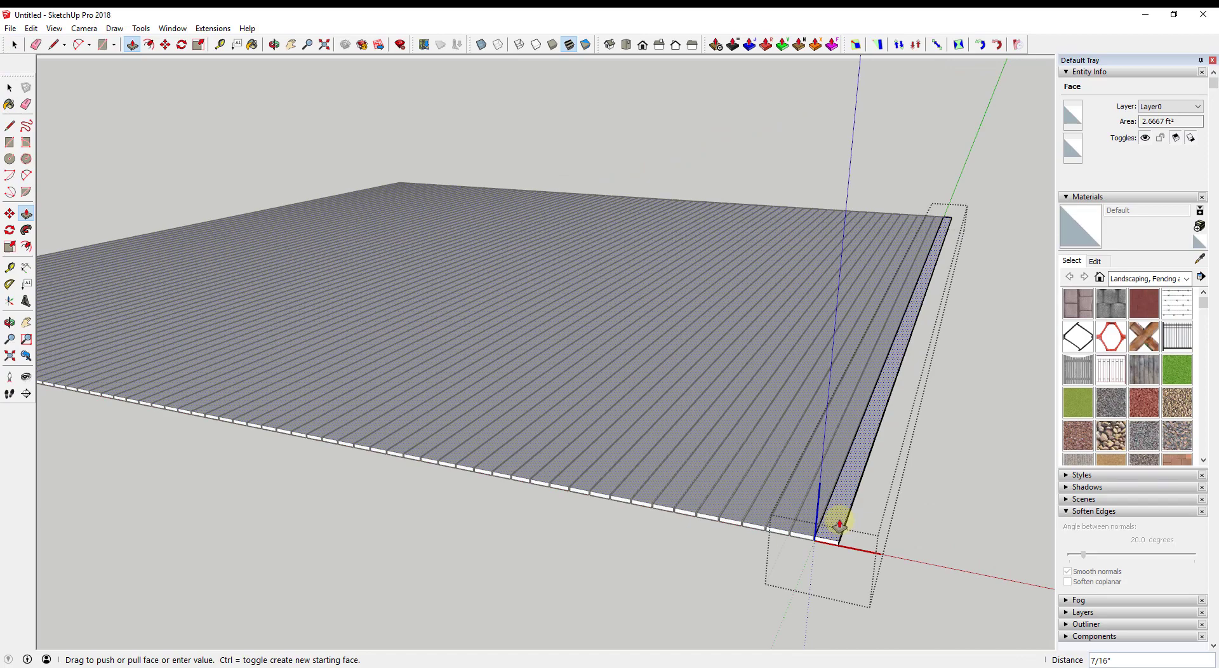
key("Escape")
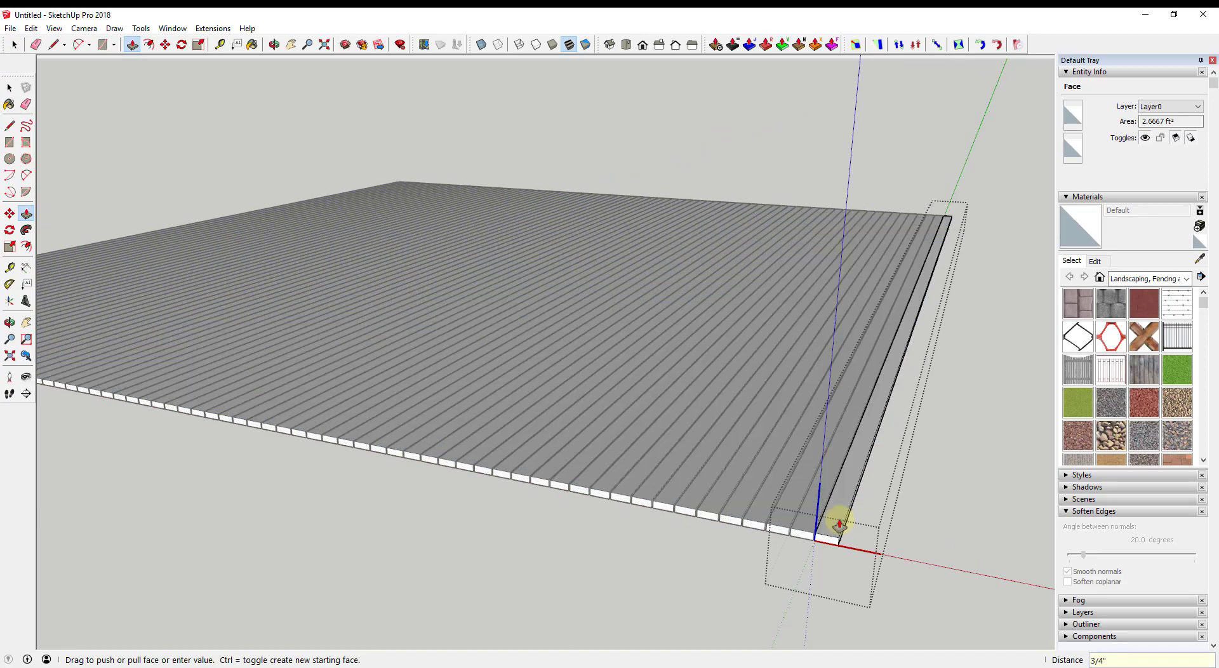
key("space")
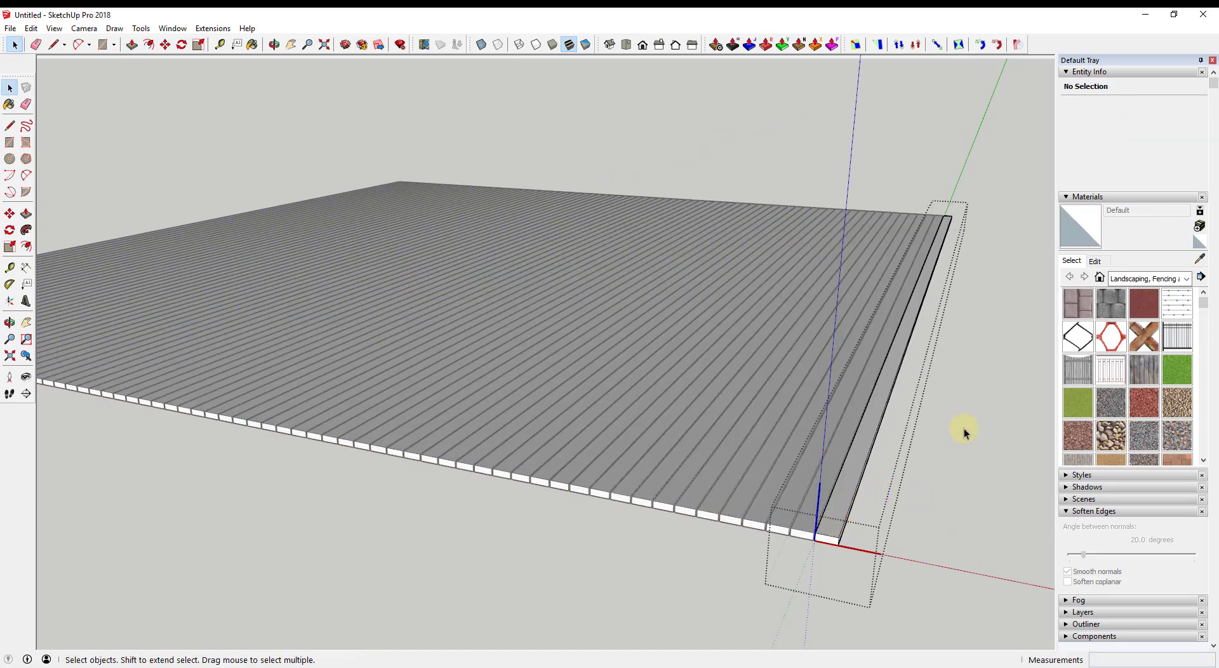
Step: Leave component editing and remove the leftover 1/8" spacing line beside the first strip
scroll(829, 505, "down", 2)
middle_click_drag(722, 520, 734, 430)
scroll(246, 397, "up", 3)
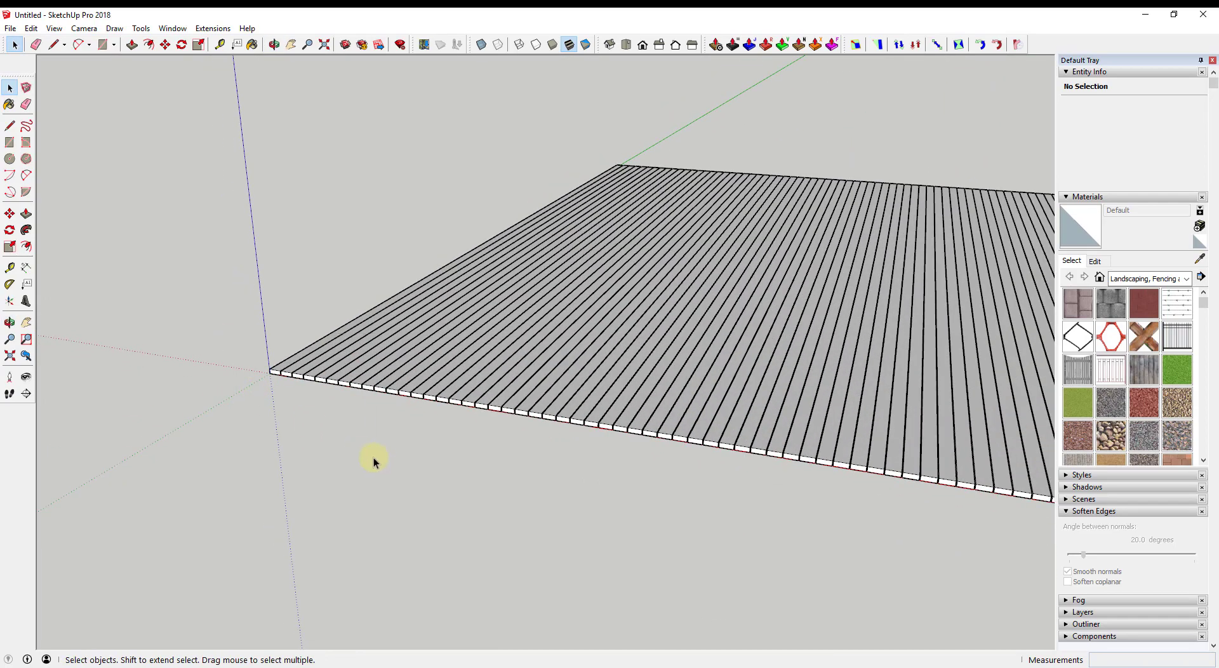
left_click(265, 376)
scroll(261, 372, "up", 5)
scroll(329, 384, "up", 4)
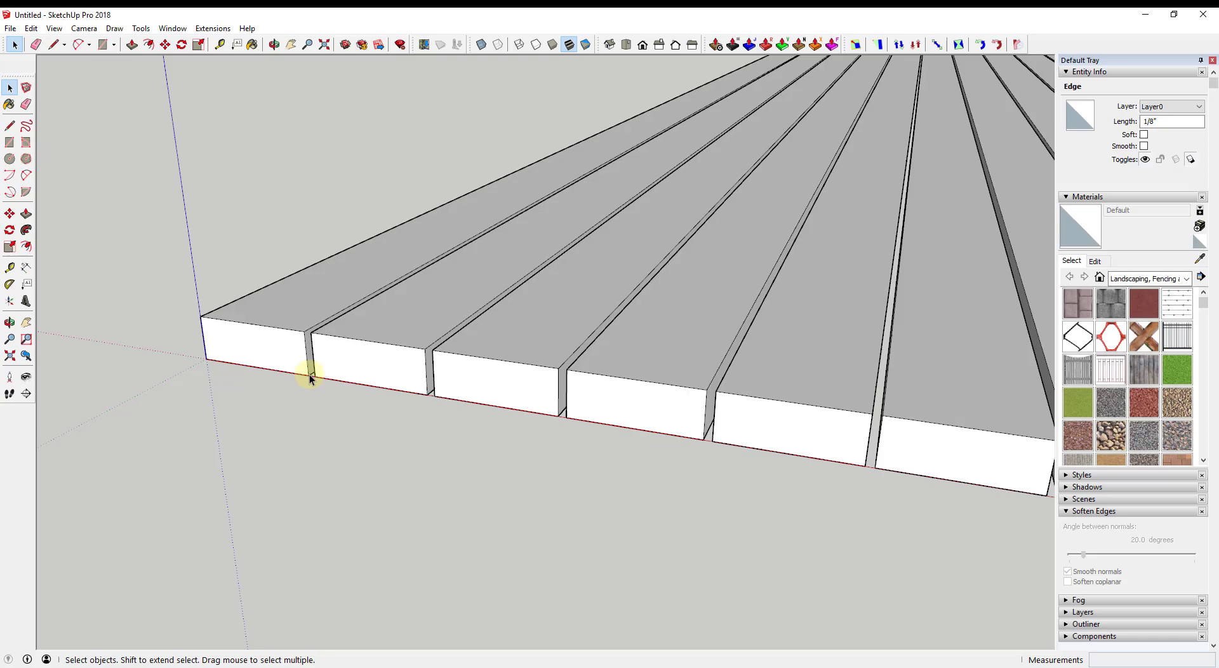
scroll(315, 382, "down", 10)
left_click(317, 392)
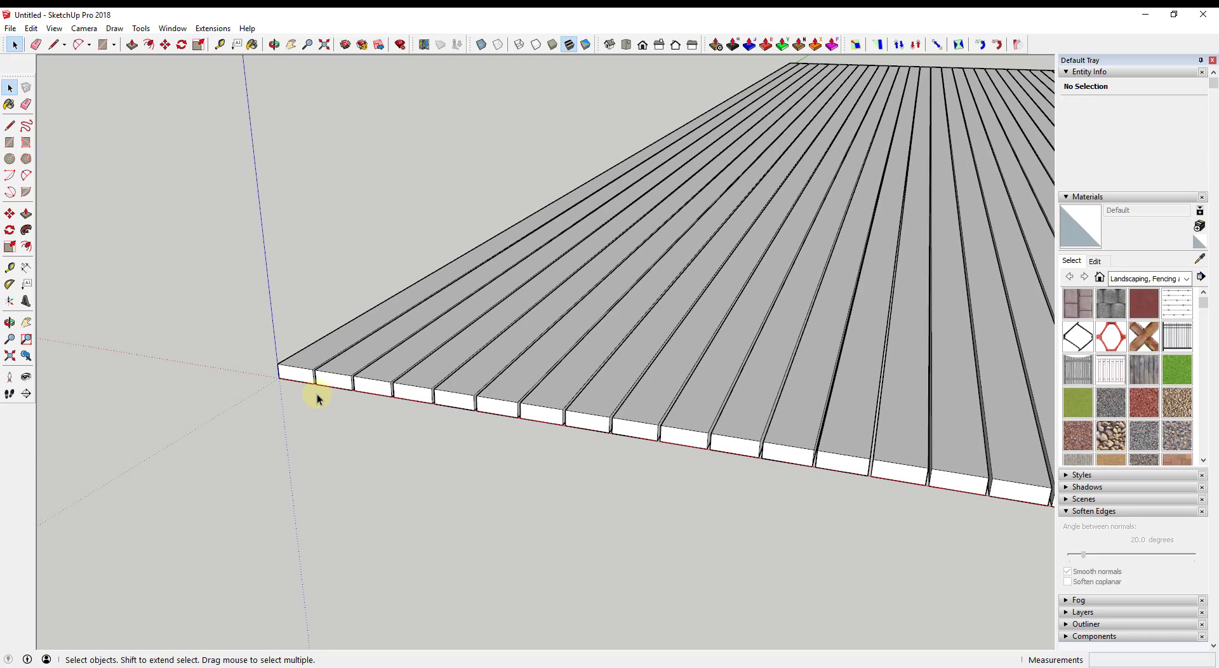
Step: Select all the metal strips and move them along the green axis about 2' 3 1/2" away from the origin
left_click(695, 398)
middle_click_drag(695, 398, 943, 329)
left_click_drag(974, 254, 569, 360)
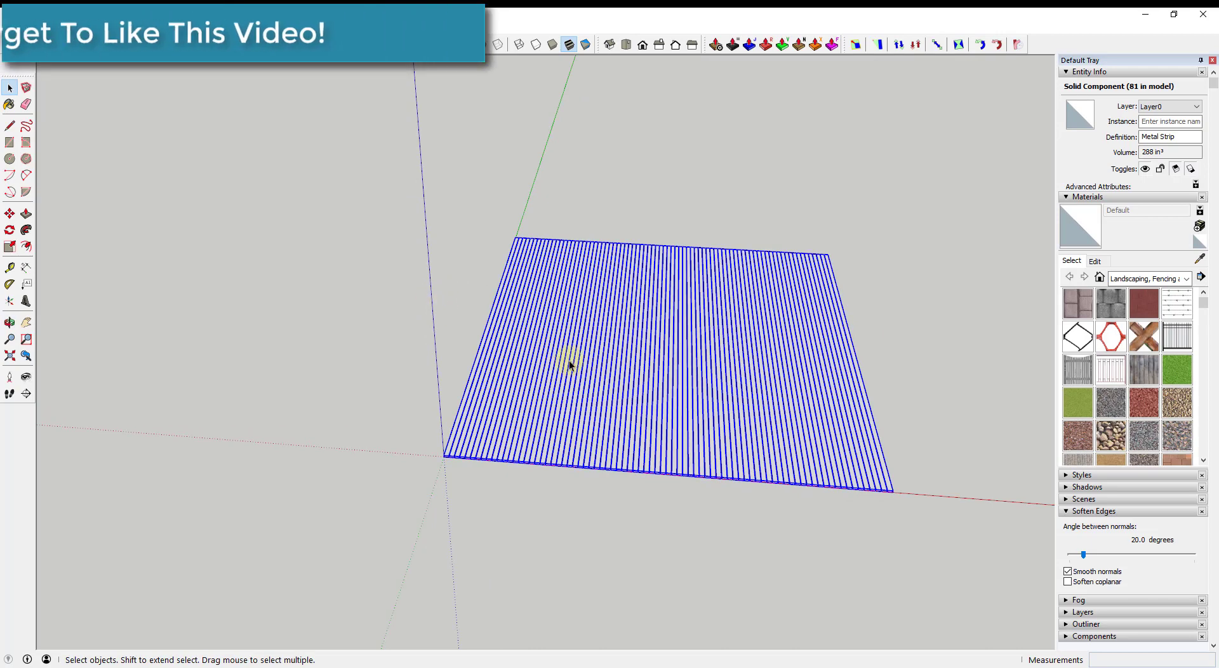
key("m")
left_click(557, 446)
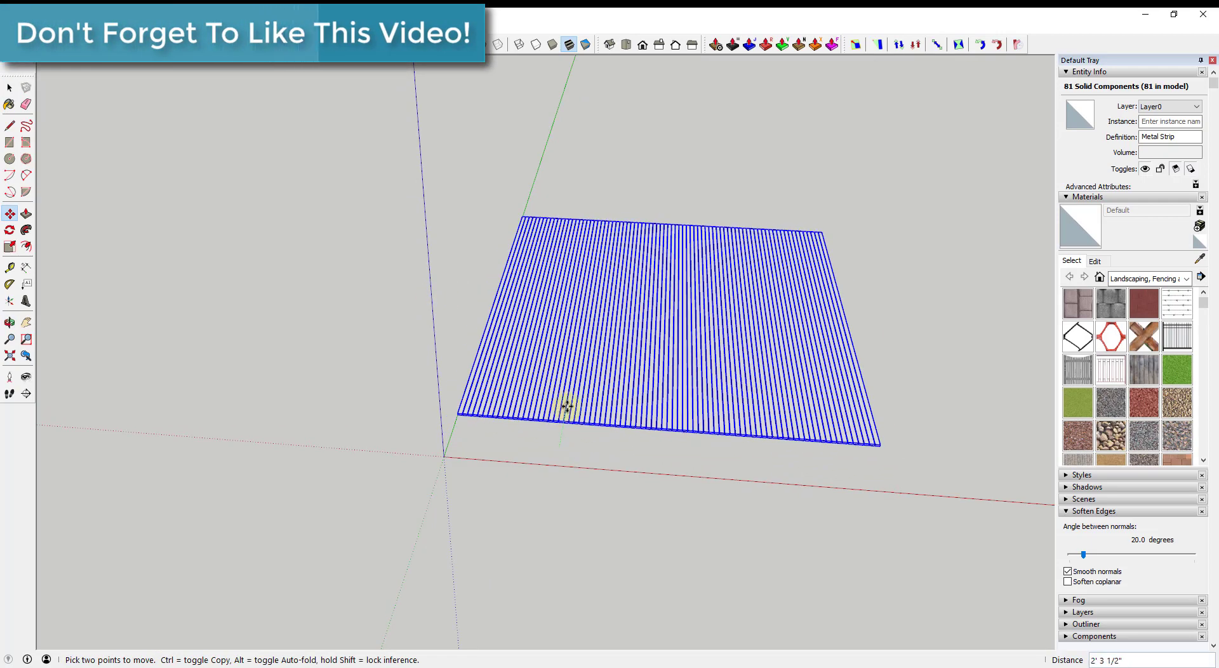
left_click(577, 419)
key("space")
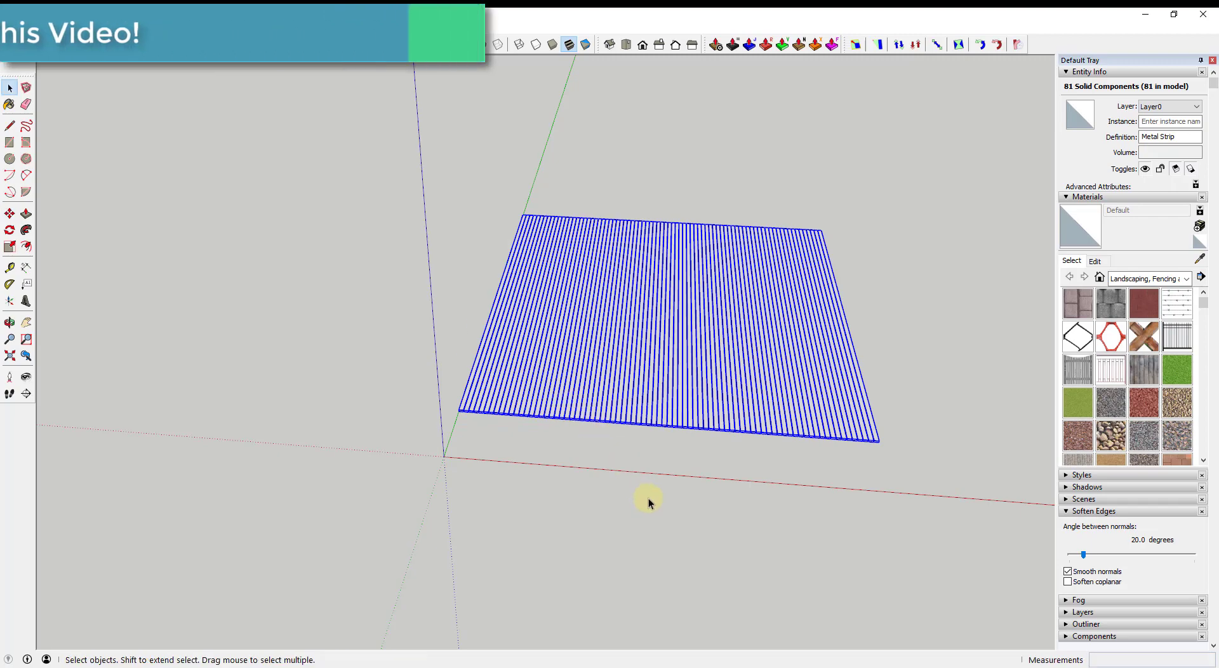
Step: Draw a line about 14' 4" long from the origin along the red axis, ending in line with the last metal strip
key("l")
scroll(457, 473, "up", 1)
scroll(442, 447, "down", 1)
left_click(436, 443)
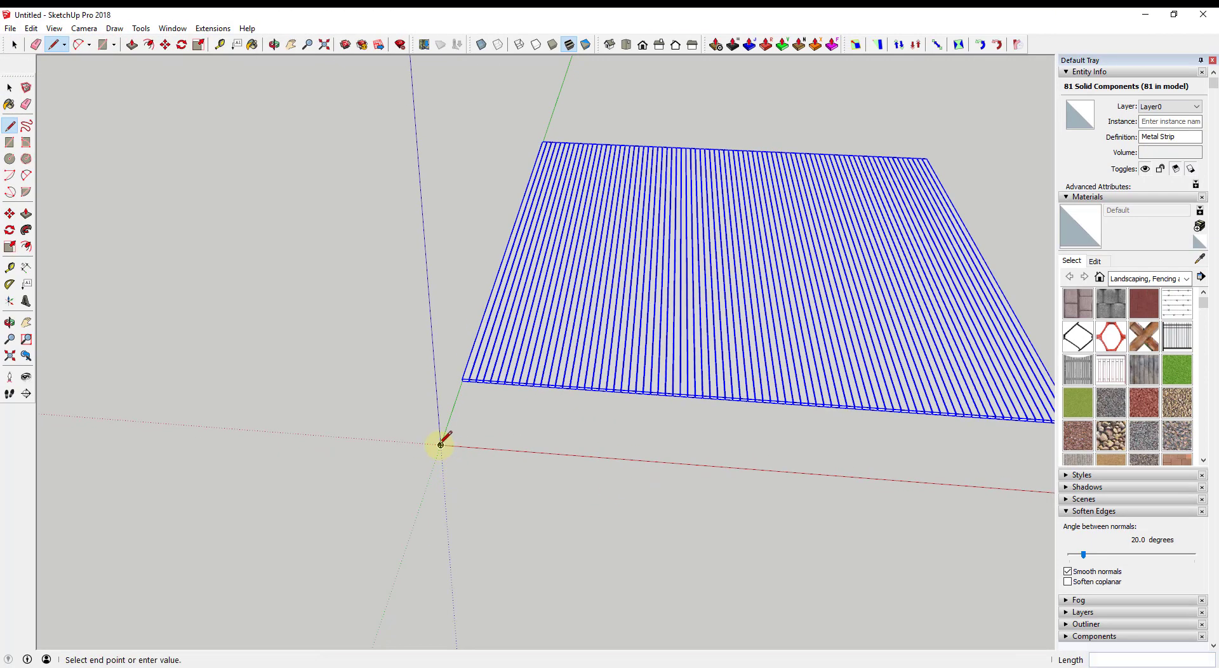
scroll(436, 443, "down", 3)
scroll(572, 444, "up", 4)
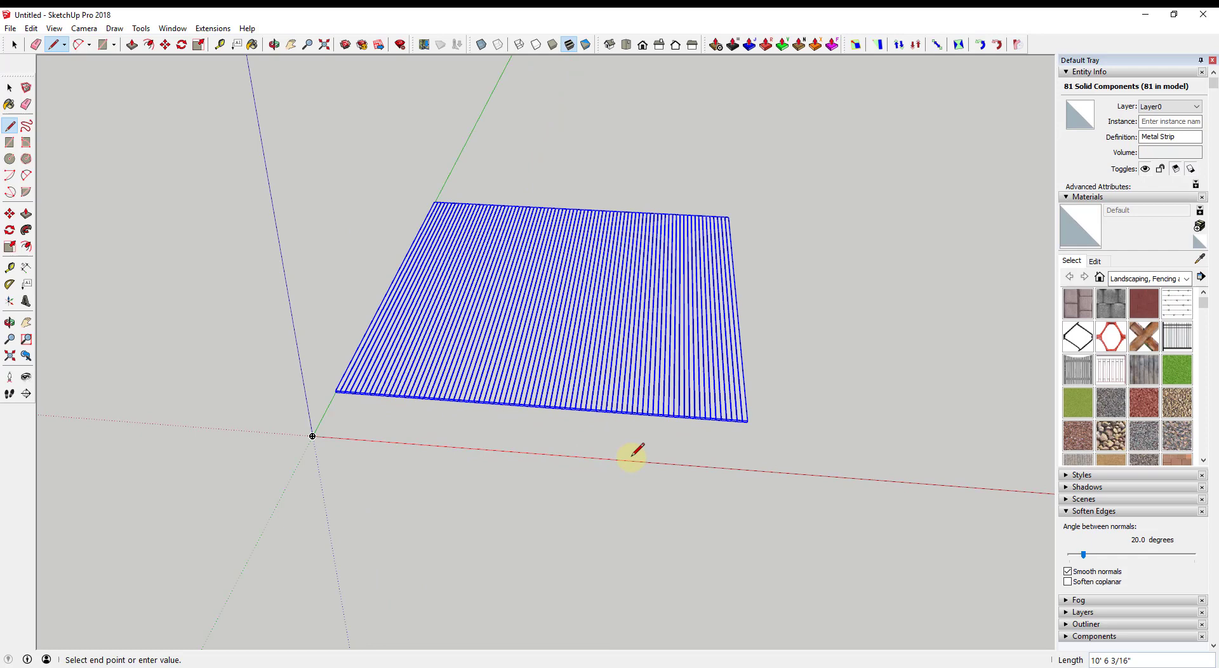
key("shift")
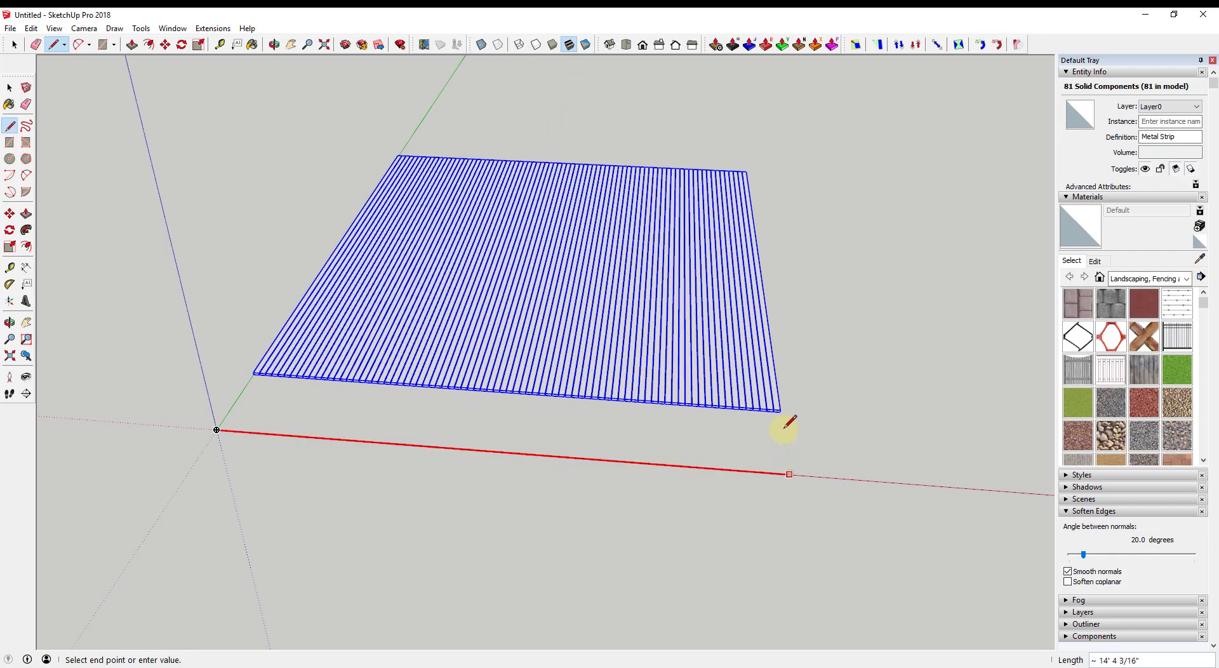
key("space")
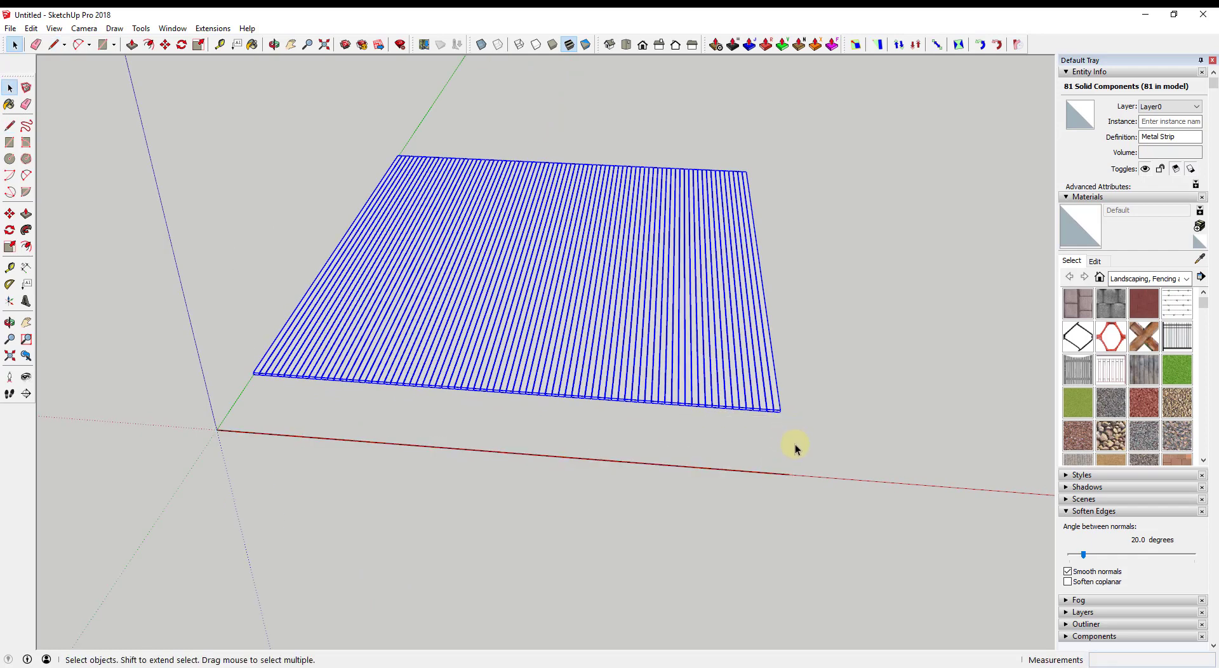
Step: Copy the baseline about 21' 6" along the green axis, placing the copy just beyond the far ends of the strips
left_click(743, 472)
left_click(741, 470)
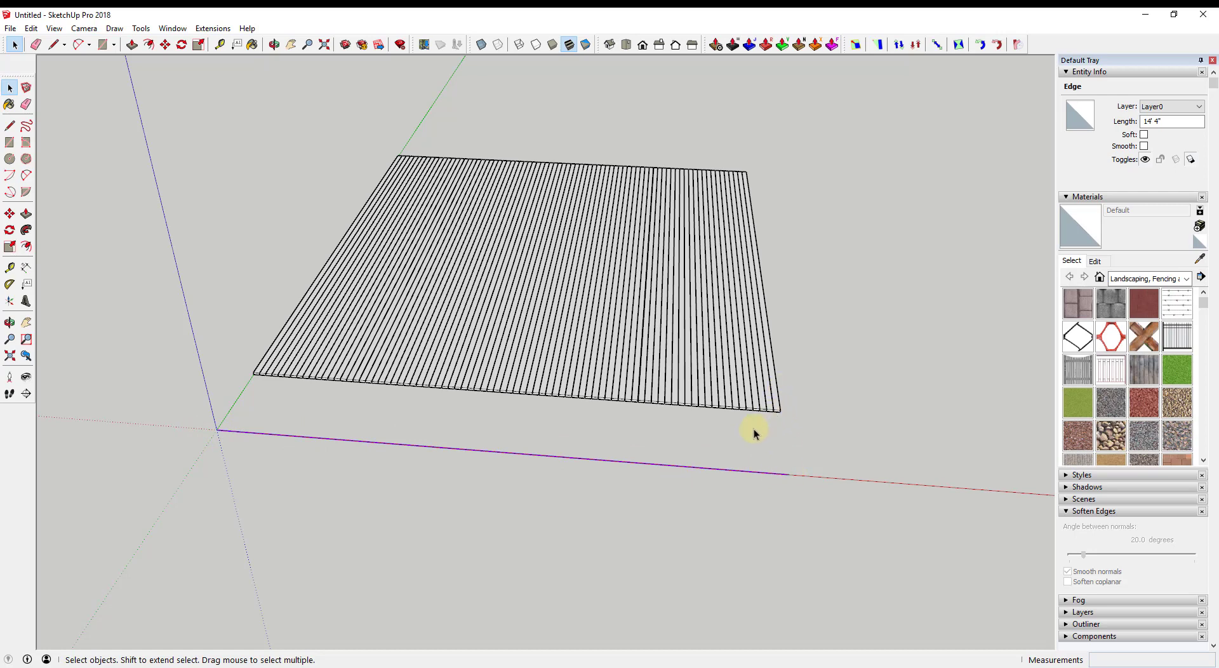
key("m")
left_click(212, 430)
key("ctrl")
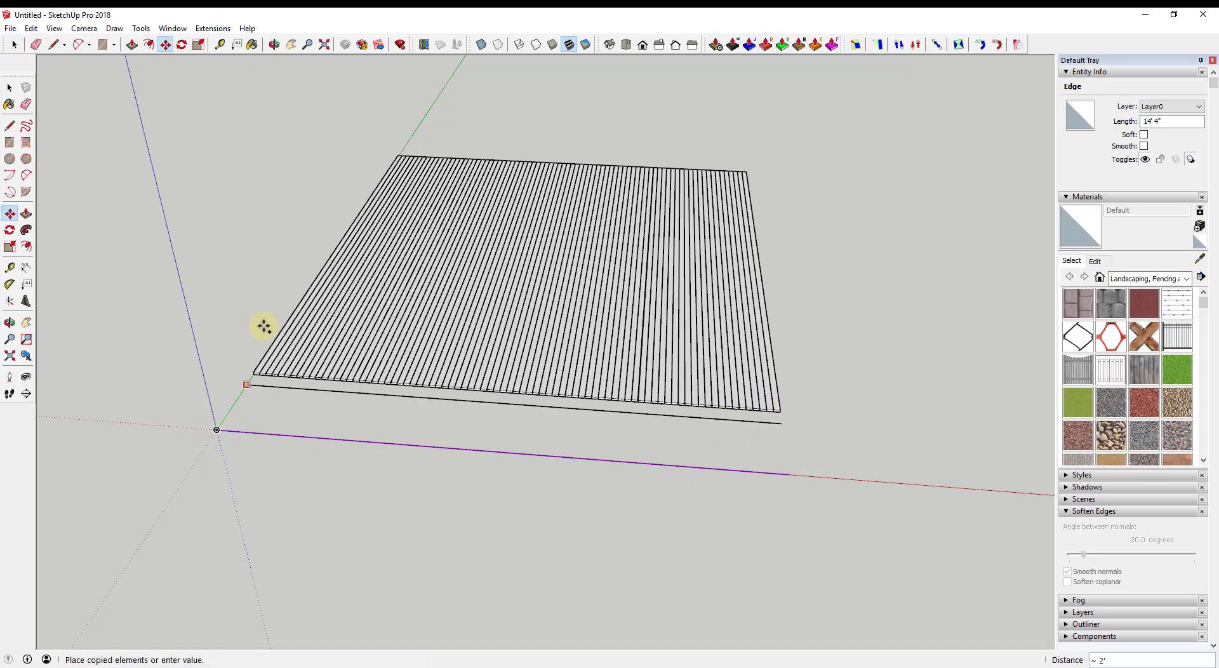
left_click(414, 132)
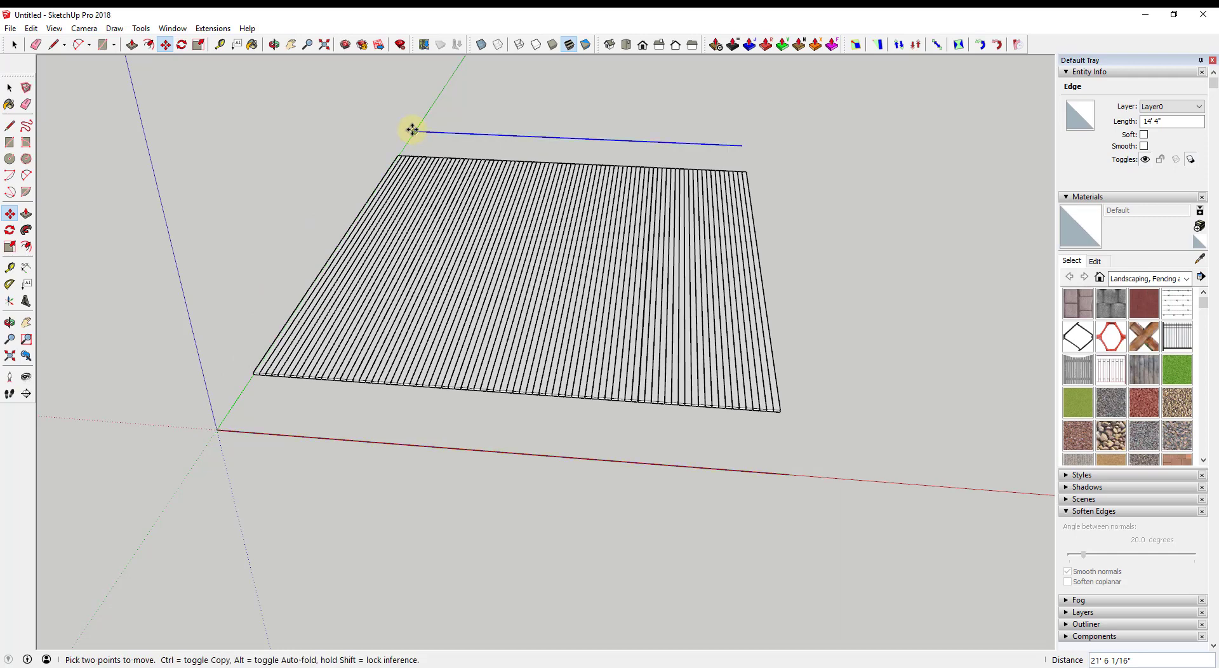
key("space")
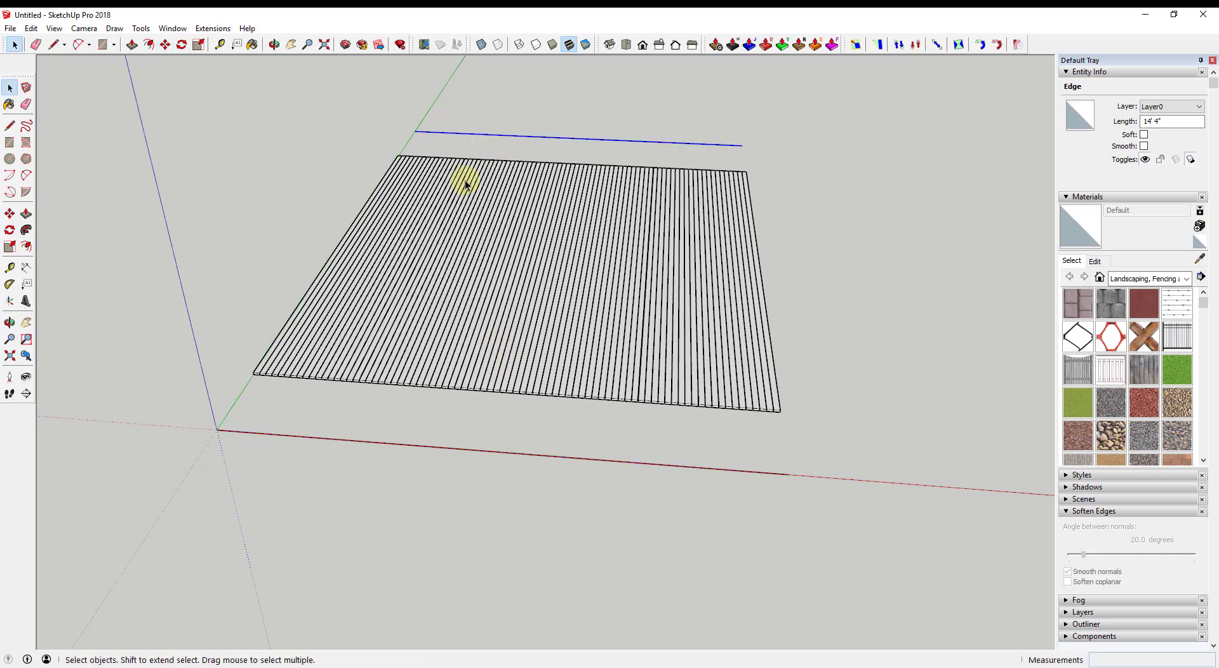
Step: Try a two-point arc with a 2' bulge from the copied line's start to its midpoint, and undo it
middle_click_drag(465, 184, 572, 224)
scroll(516, 218, "down", 2)
scroll(711, 213, "up", 2)
scroll(374, 141, "up", 1)
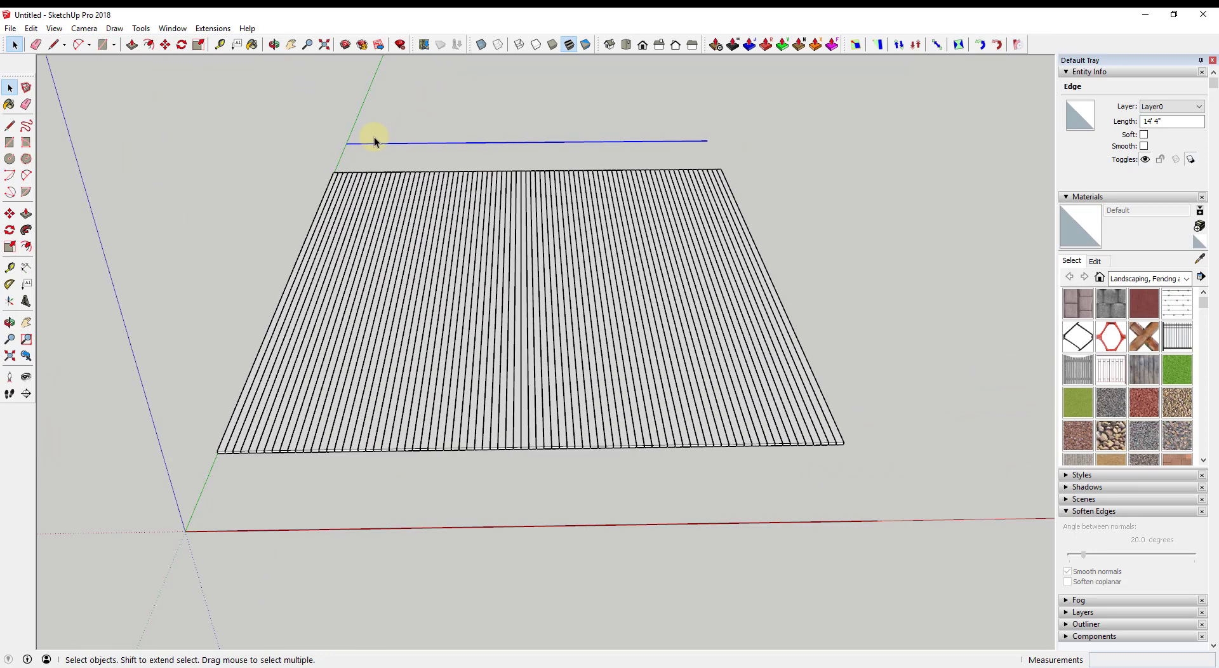
key("a")
left_click(346, 144)
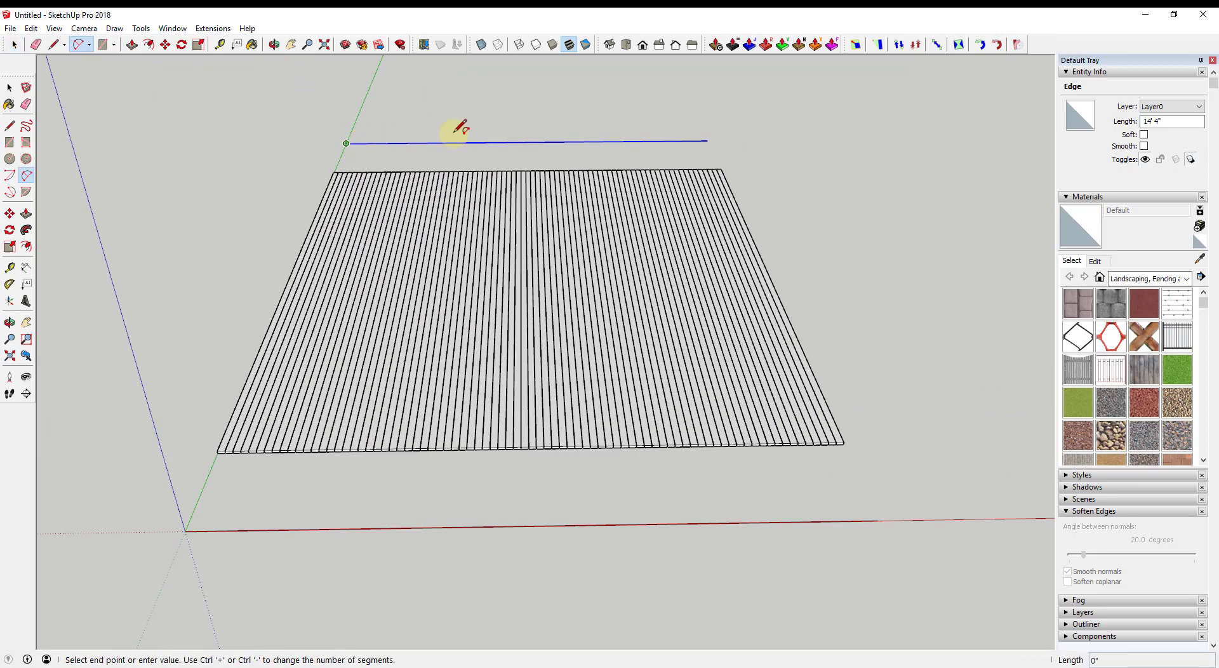
left_click(529, 142)
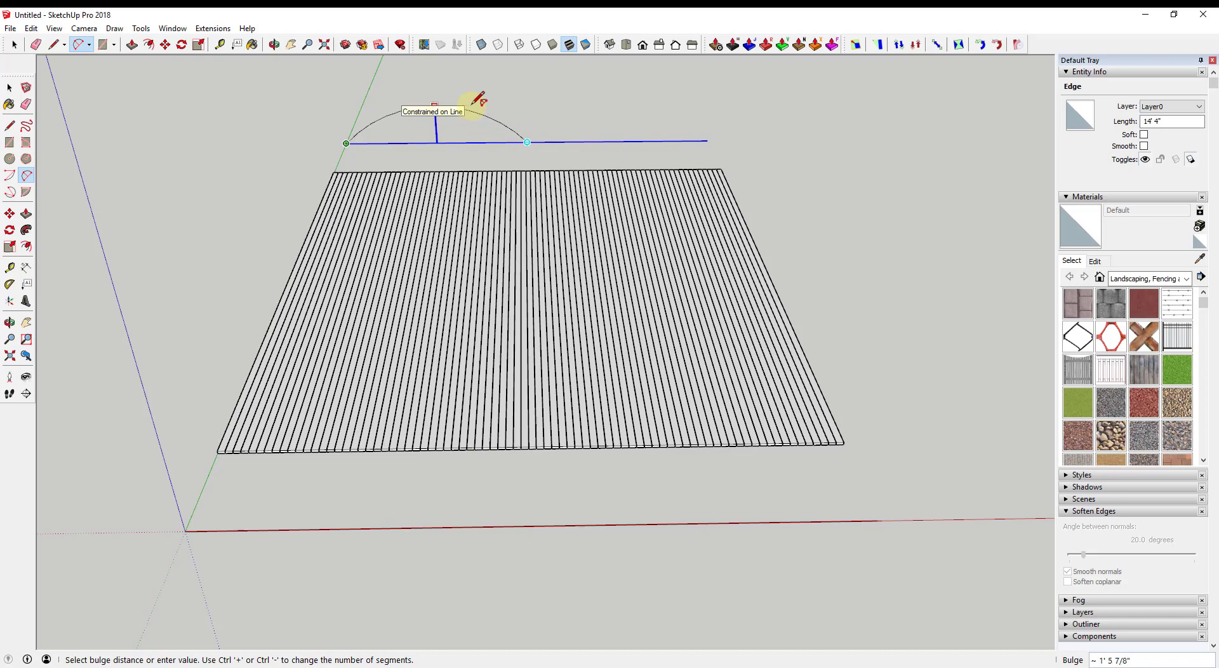
key("Return")
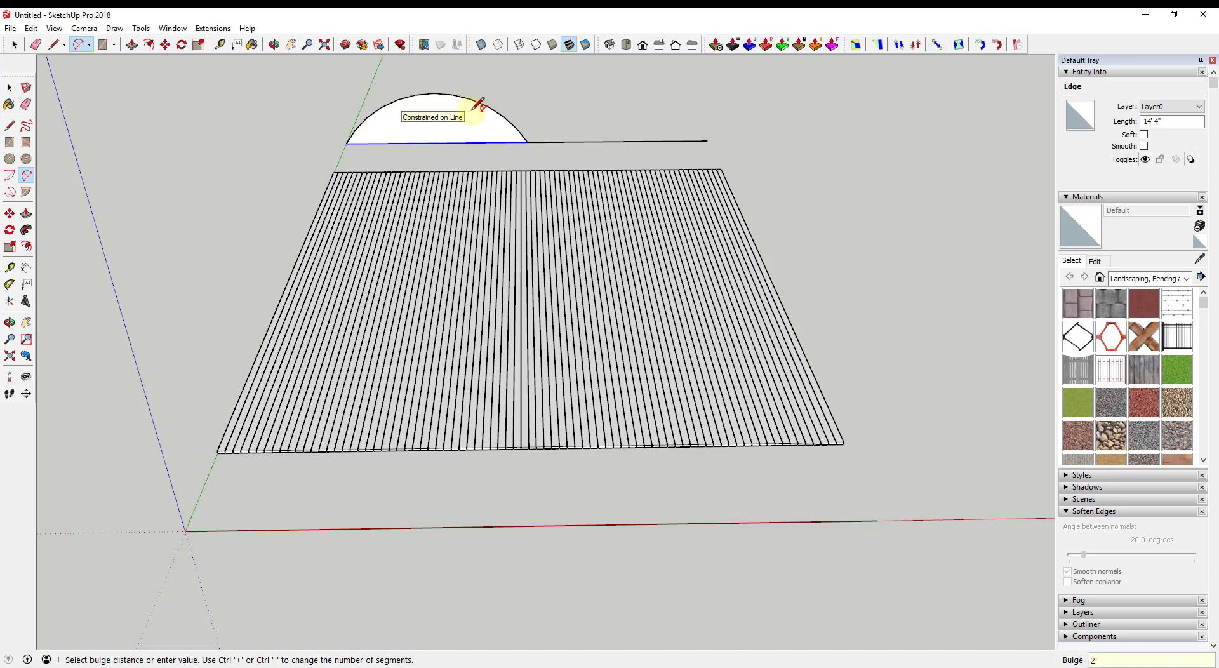
middle_click_drag(477, 109, 444, 105)
key("ctrl+z")
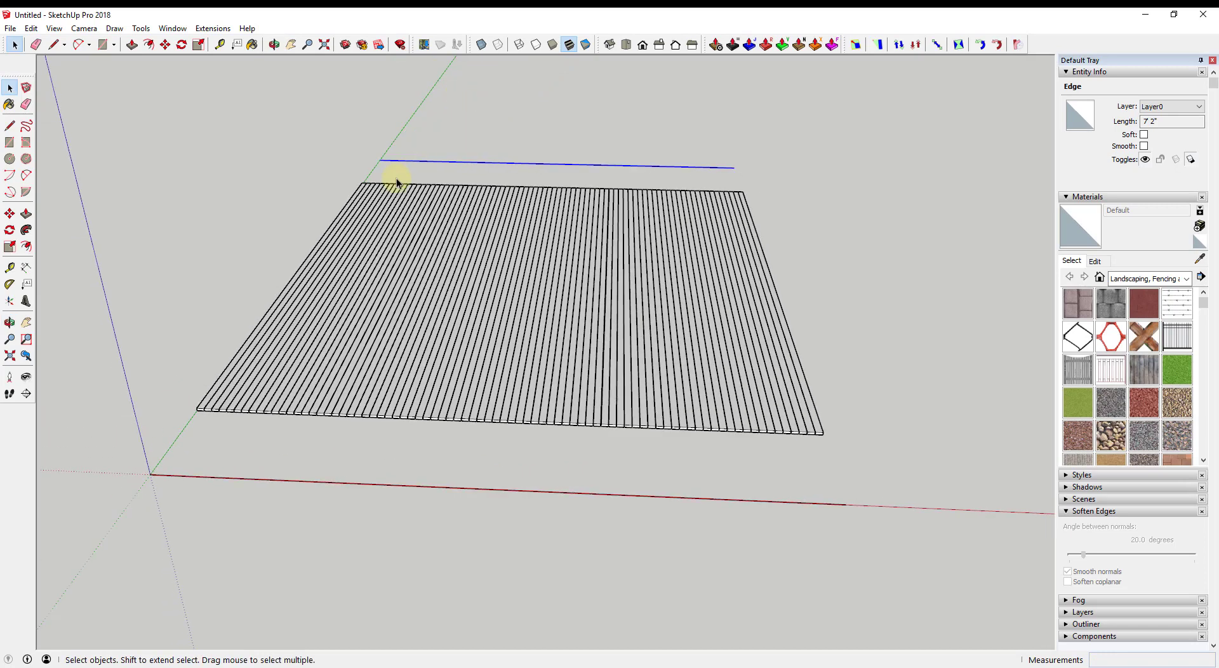
Step: Draw a two-point arc with a 12" bulge from the copied line's endpoint on the green axis to its midpoint
key("a")
left_click(379, 159)
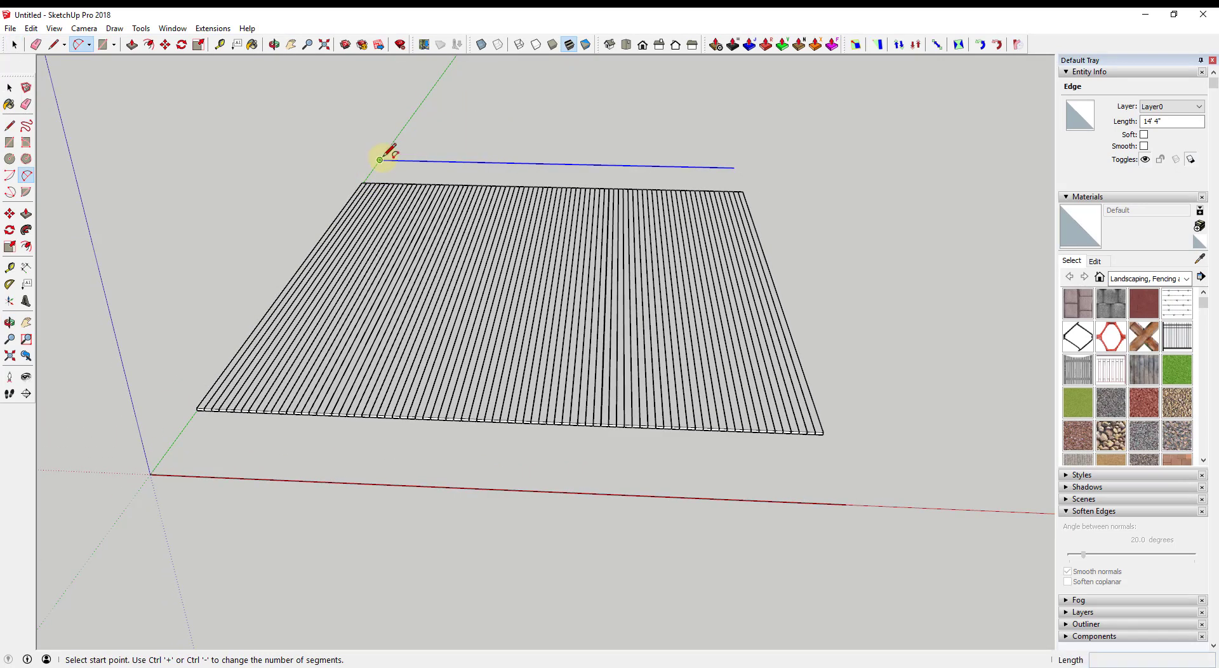
left_click(554, 164)
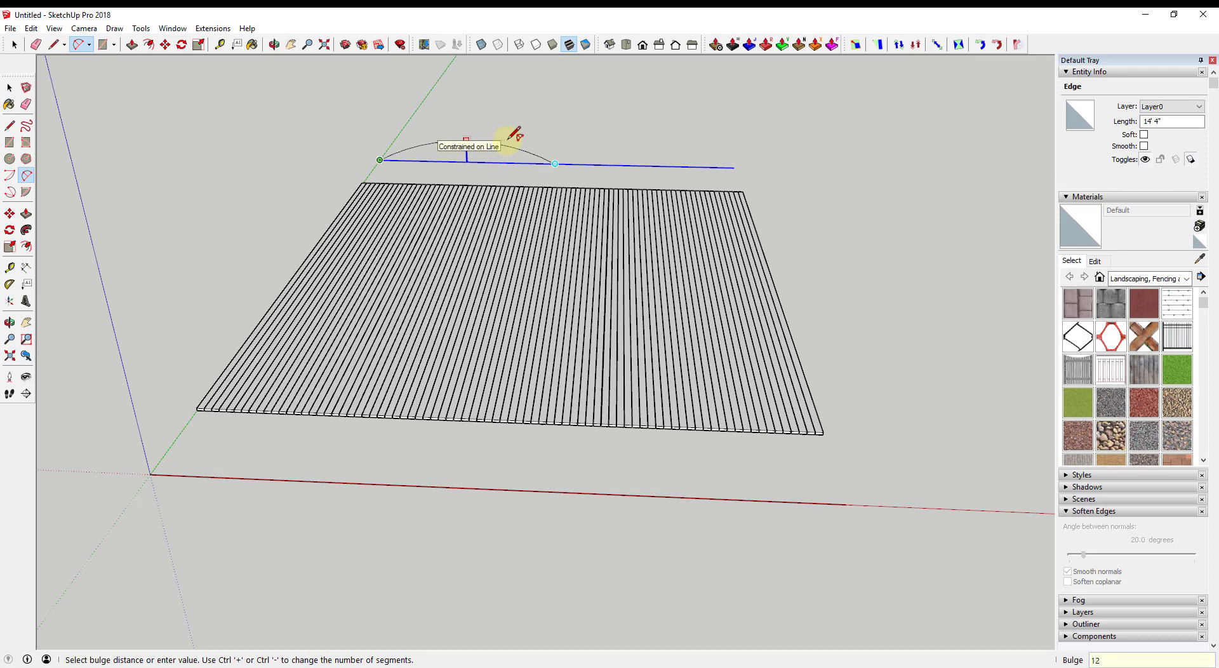
left_click(505, 141)
key("space")
Step: Rotate-copy the arc half a turn about the line's midpoint in the vertical plane to form an S-shaped curve
left_click(525, 153)
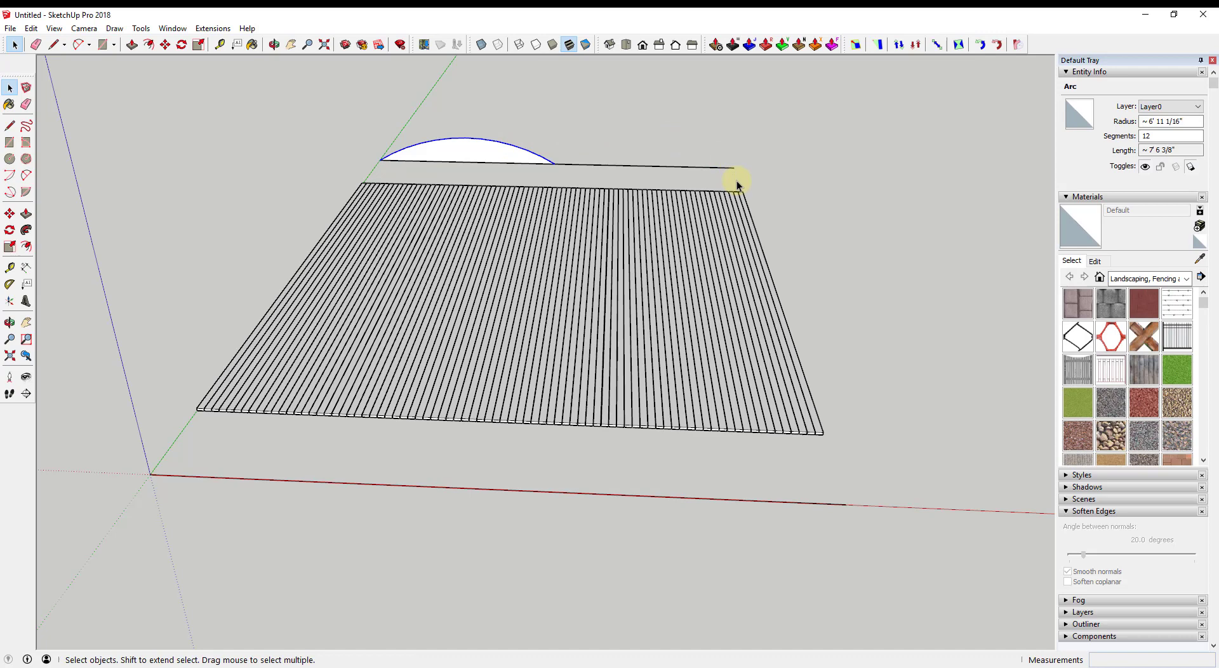
key("q")
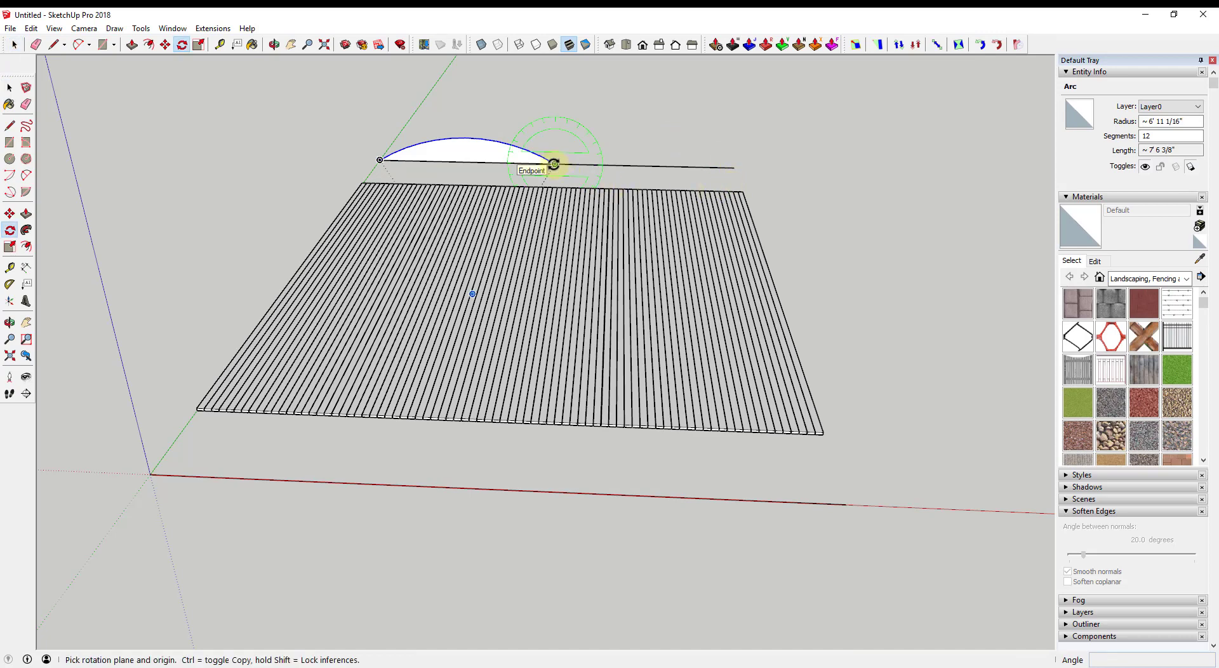
left_click(555, 164)
left_click(378, 162)
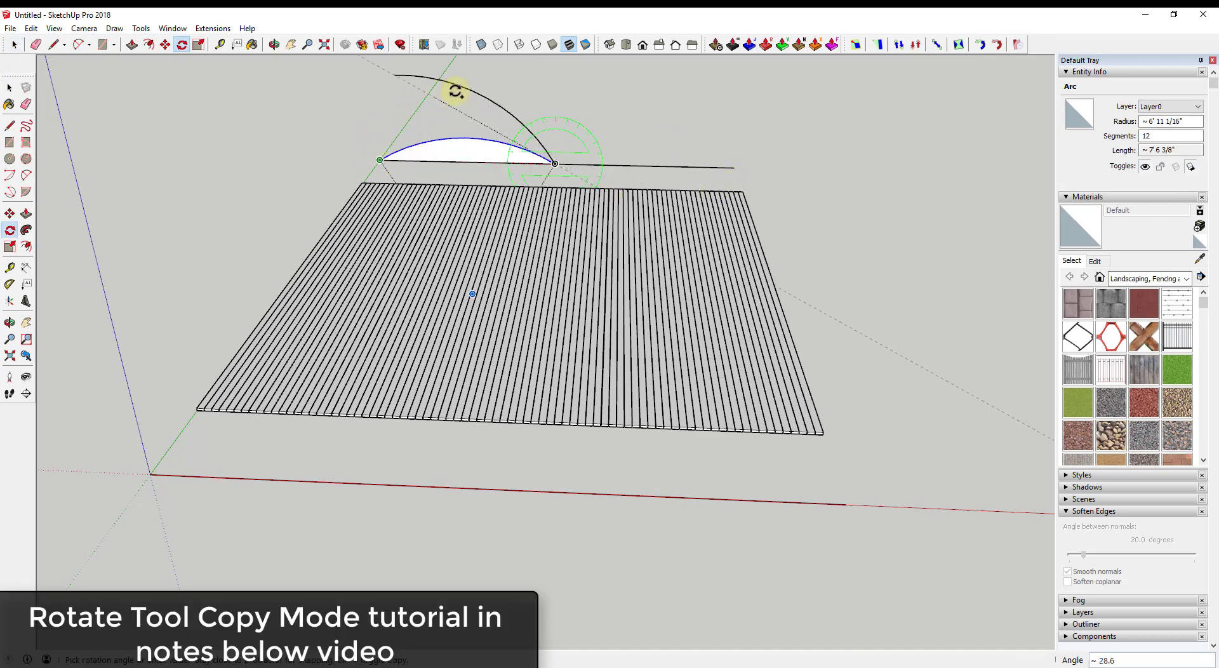
left_click(730, 168)
Step: Erase both halves of the straight line between the two arcs' endpoints
key("e")
left_click(516, 162)
left_click(615, 165)
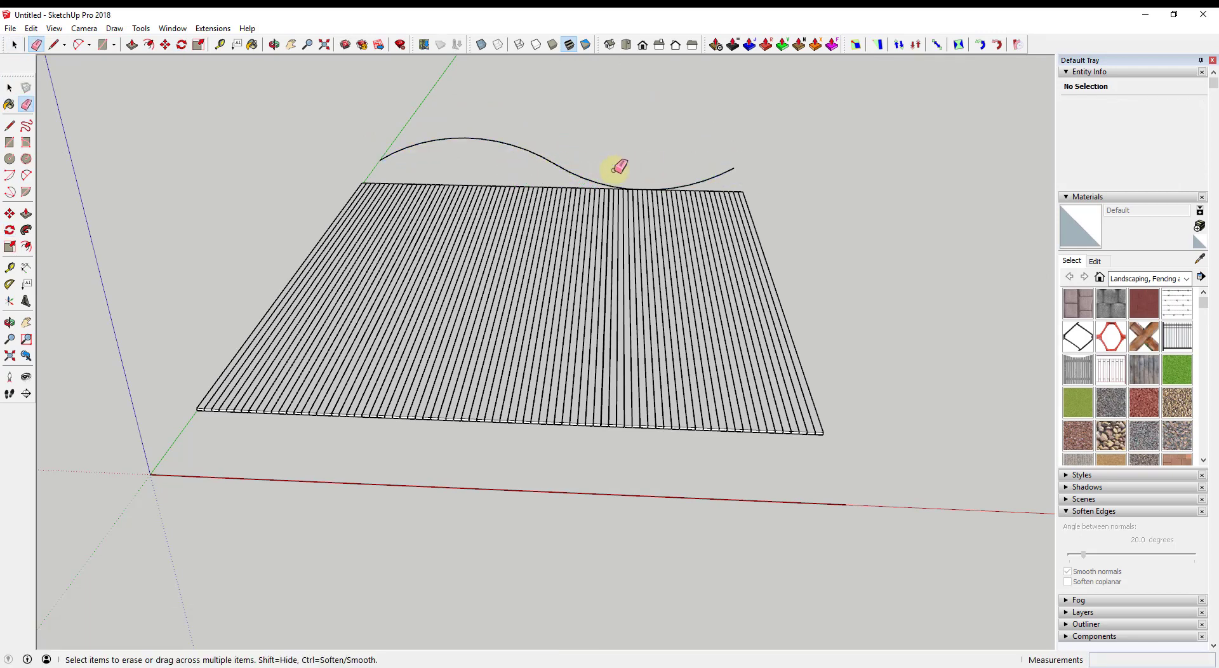
key("space")
key("q")
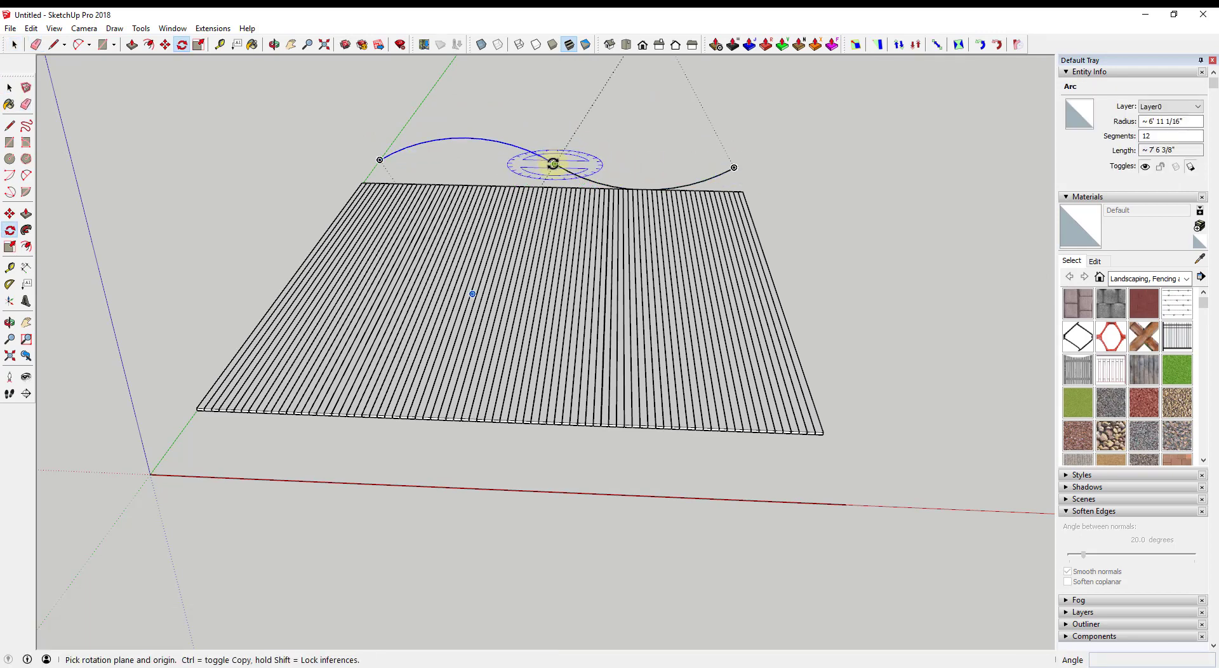
key("Right")
key("Left")
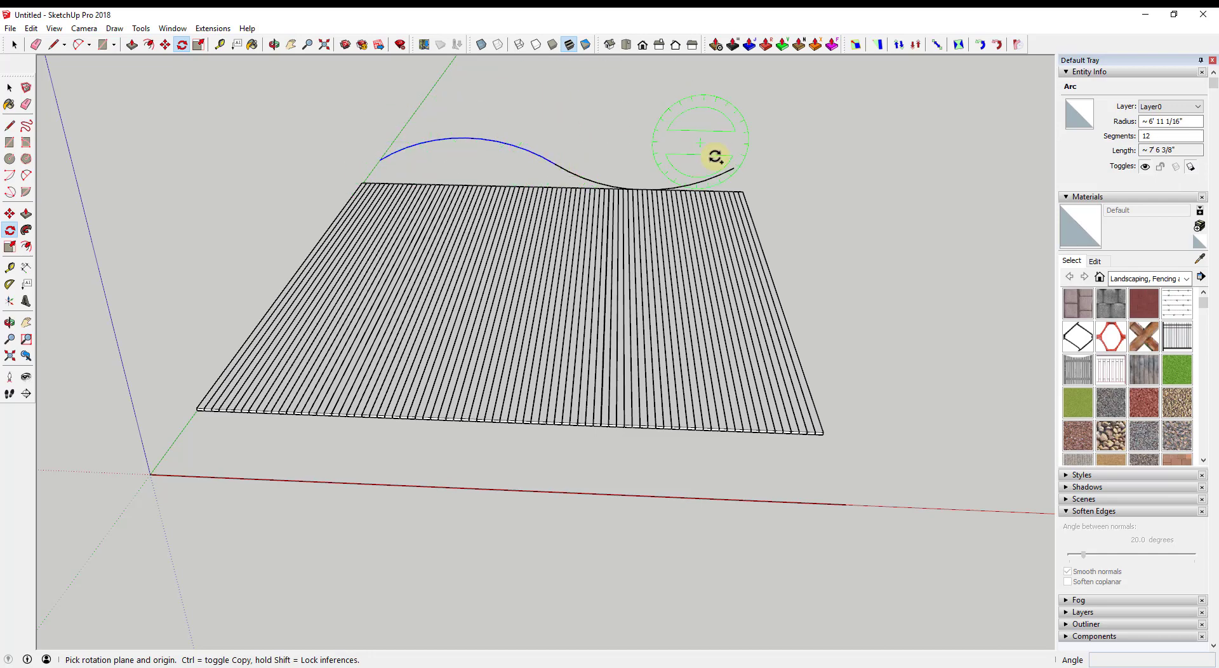
key("space")
Step: Select both arcs and weld them into a single curve with the Weld extension
middle_click_drag(726, 169, 684, 181)
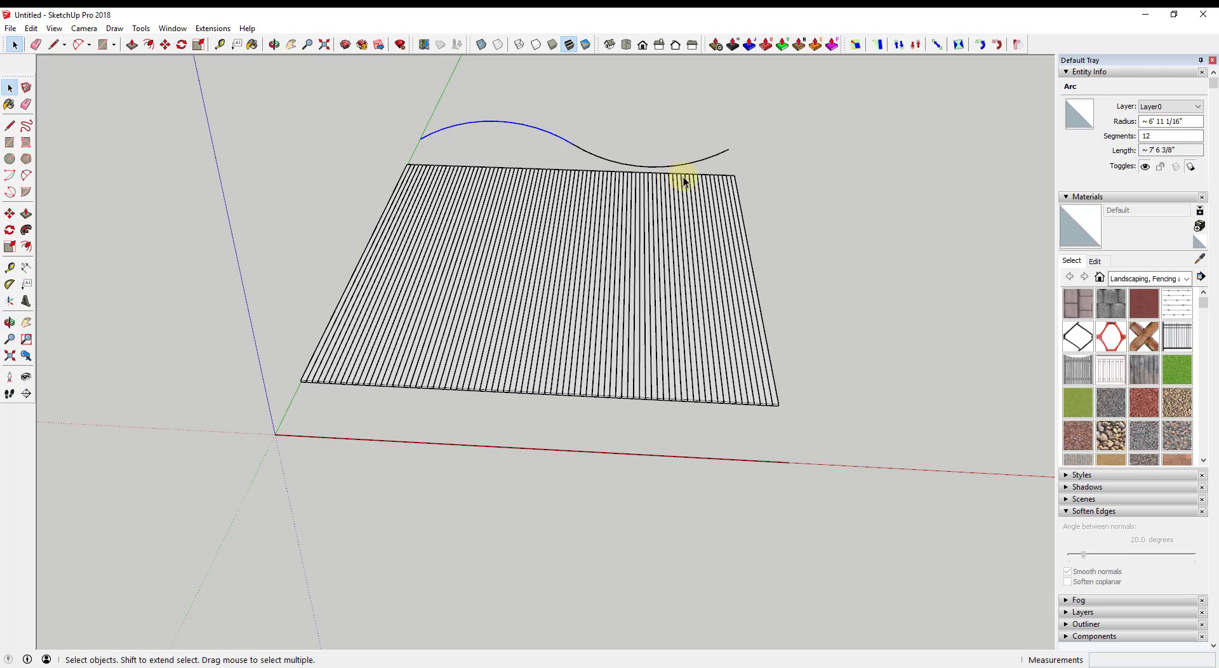
left_click(589, 159)
left_click(552, 134)
left_click(590, 156)
scroll(626, 143, "up", 2)
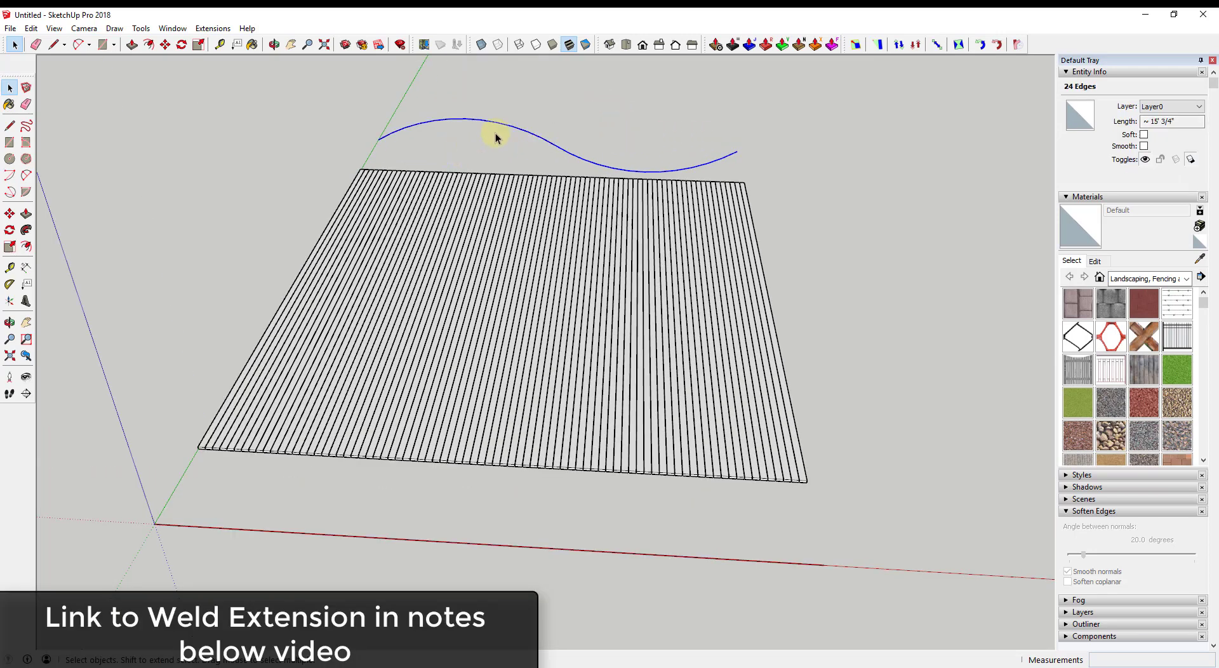
left_click(213, 28)
left_click(234, 414)
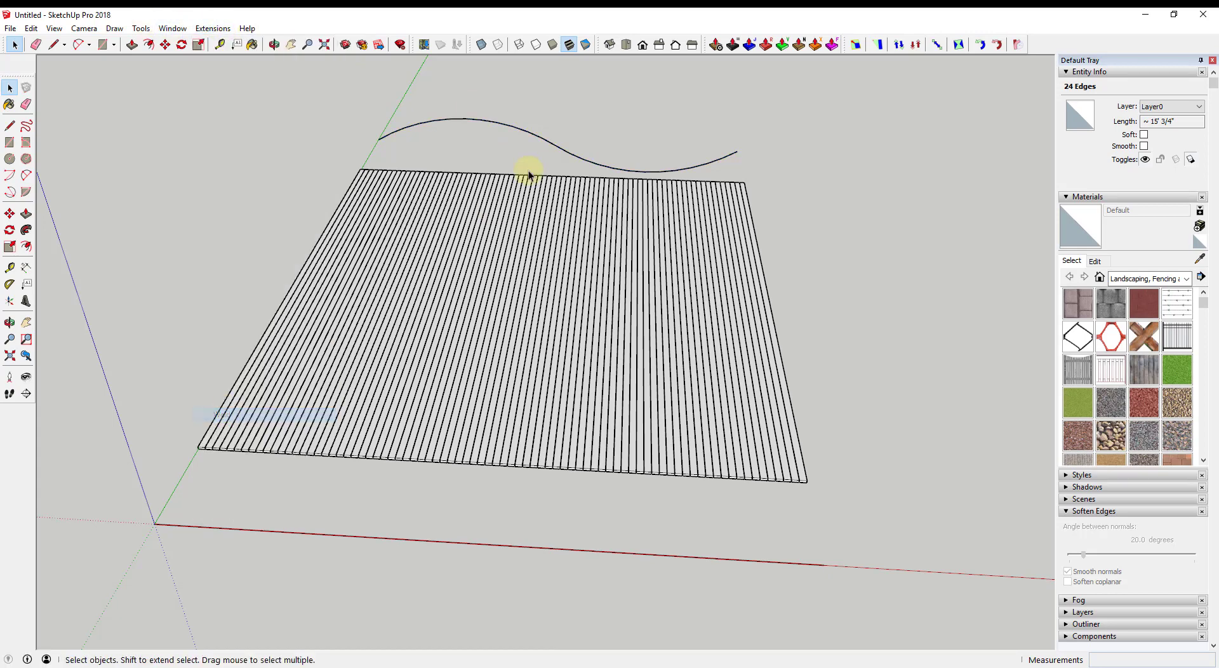
left_click(559, 150)
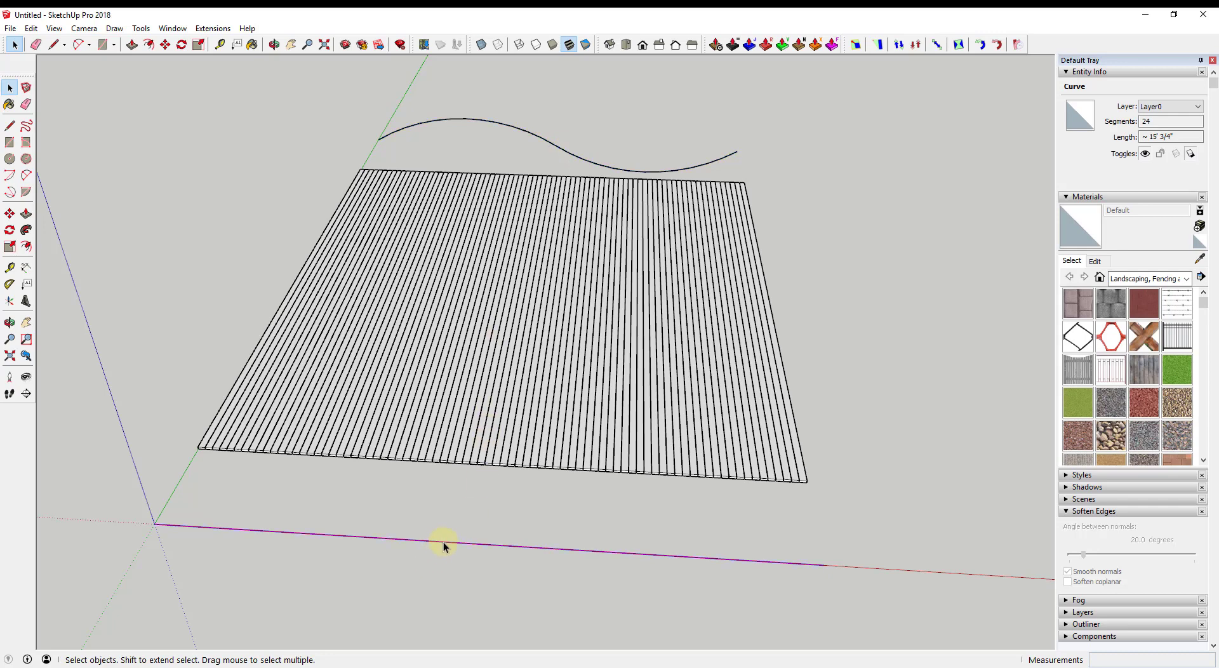
Step: Select all the metal strips and combine them into one group
left_click(550, 299)
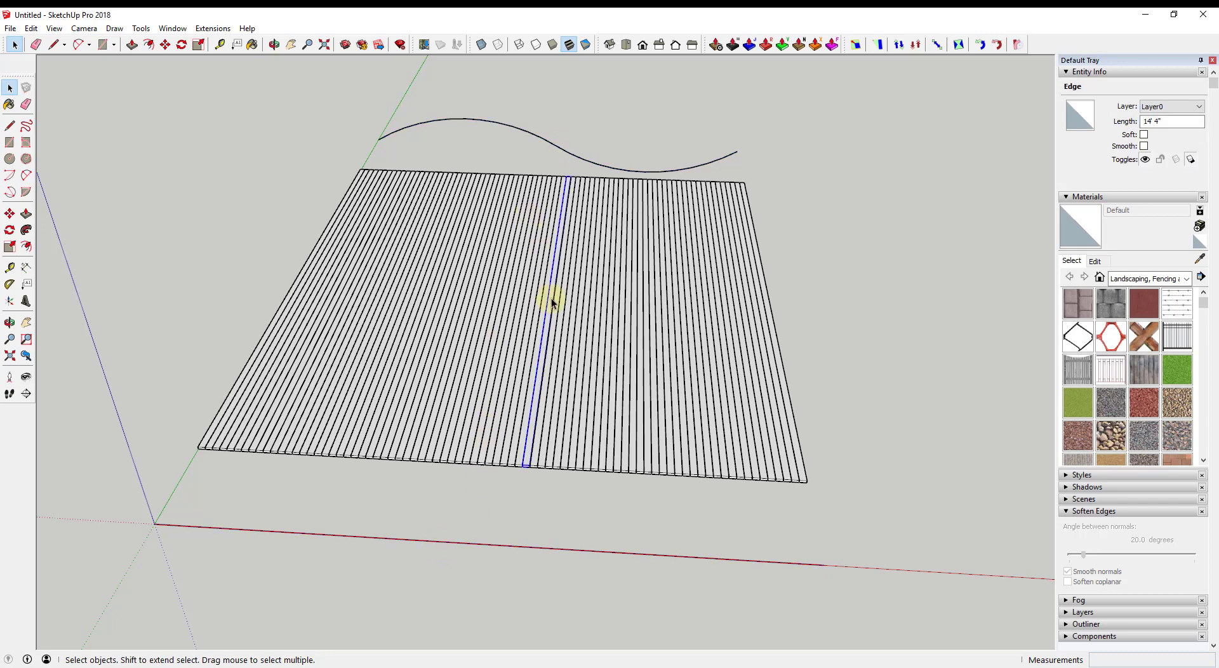
left_click(564, 155)
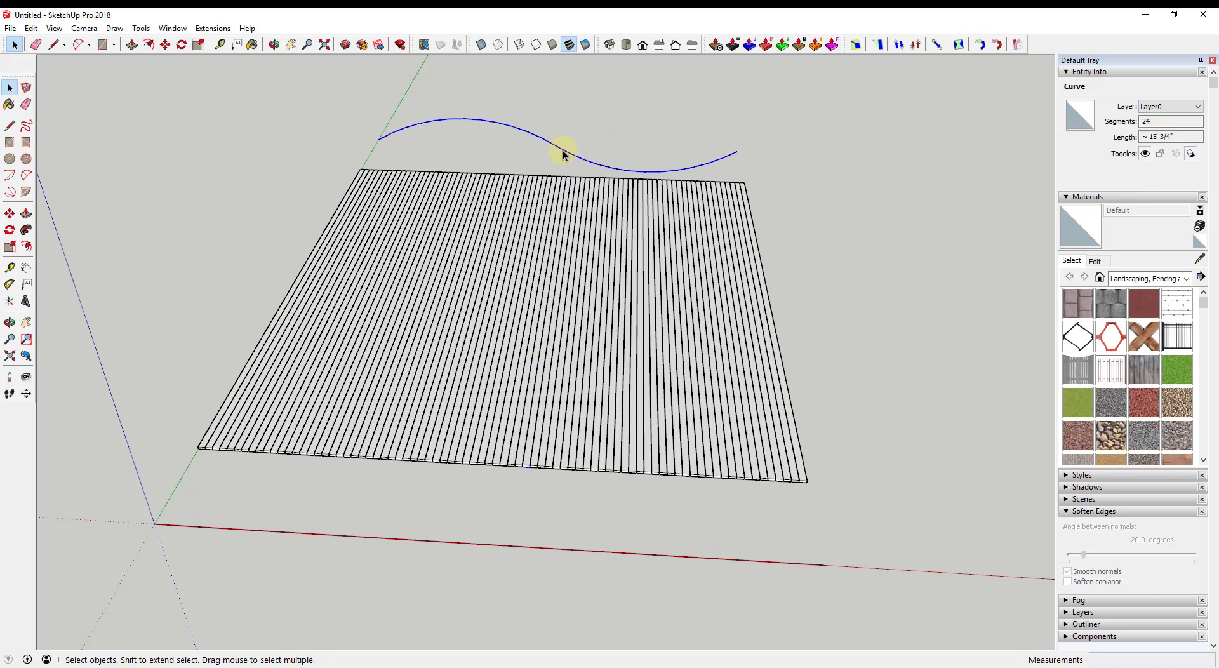
left_click(663, 275)
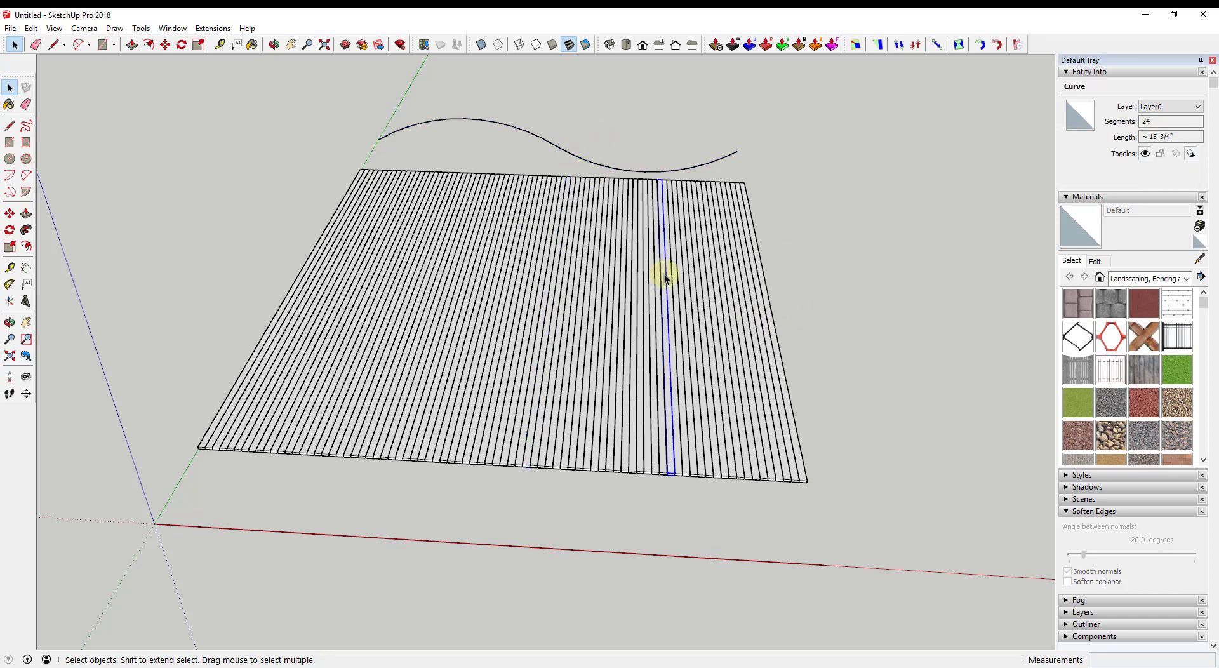
left_click_drag(729, 275, 227, 266)
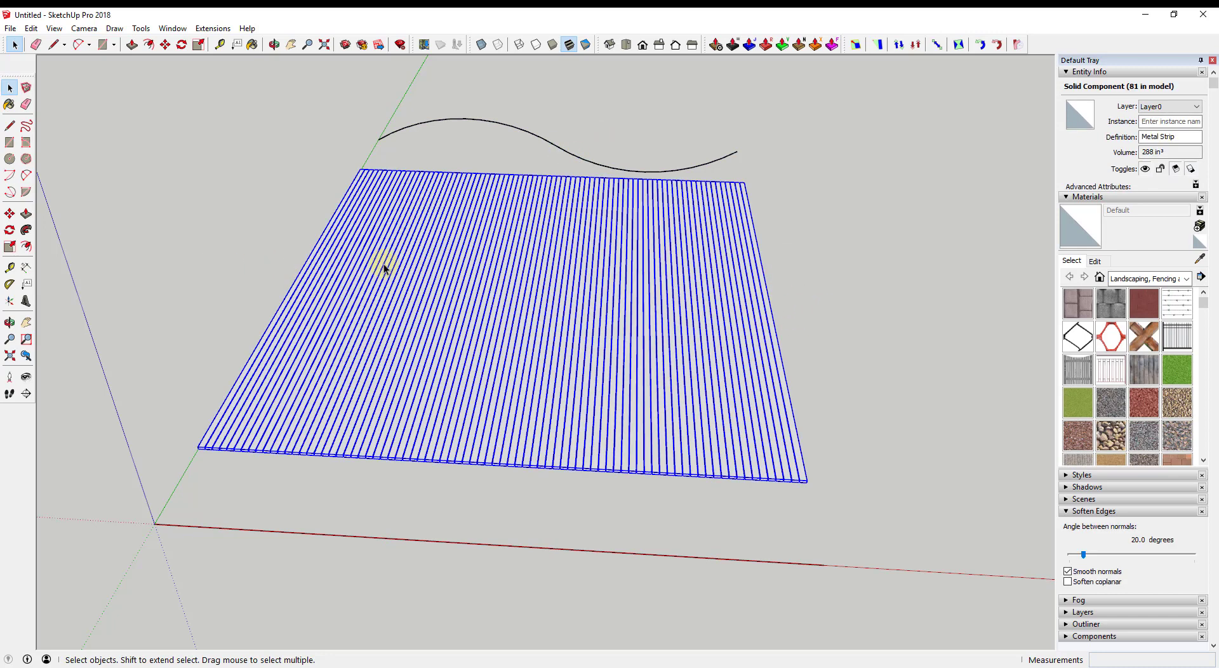
right_click(490, 268)
left_click(537, 377)
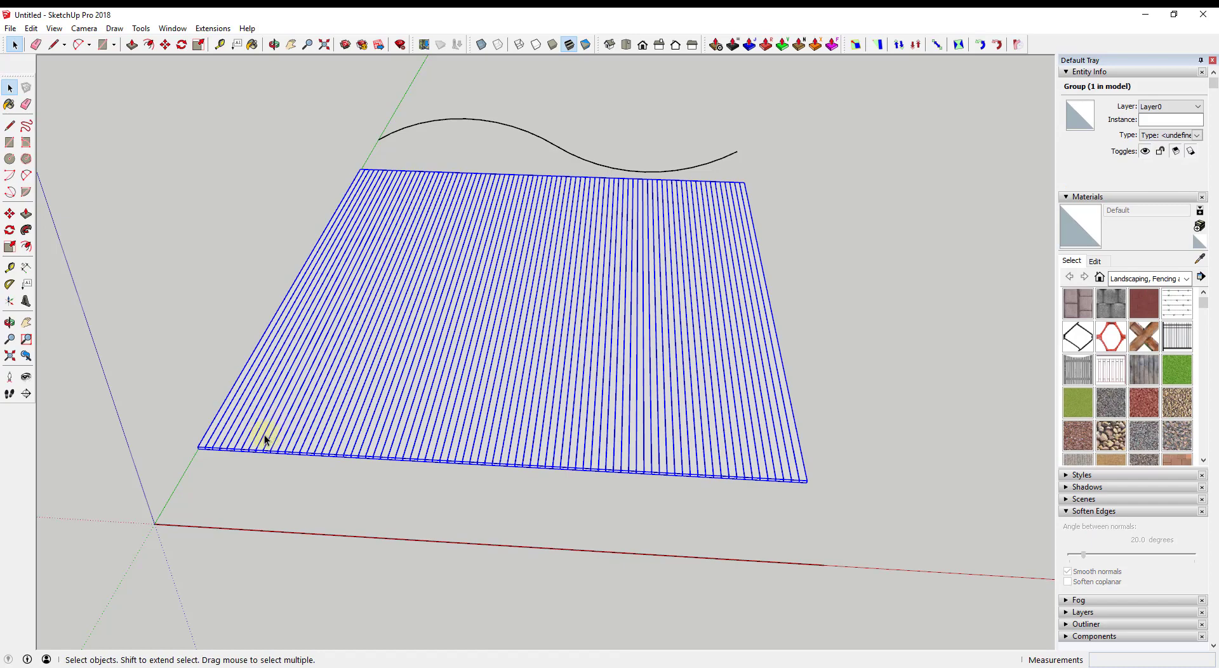
Step: Move the strip group by its near corner onto the origin
key("m")
scroll(196, 460, "up", 3)
left_click(195, 443)
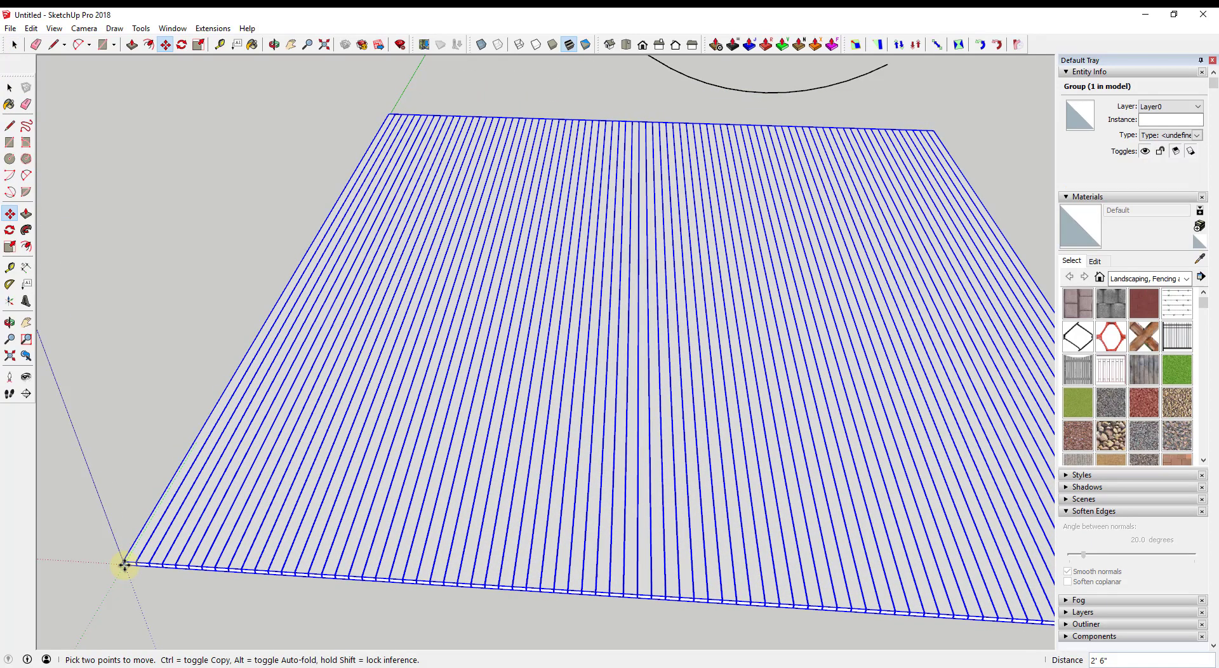
left_click(125, 564)
Step: Scale the strip group to 0.50 along the green axis from its far edge
scroll(245, 341, "down", 4)
middle_click_drag(245, 341, 552, 332)
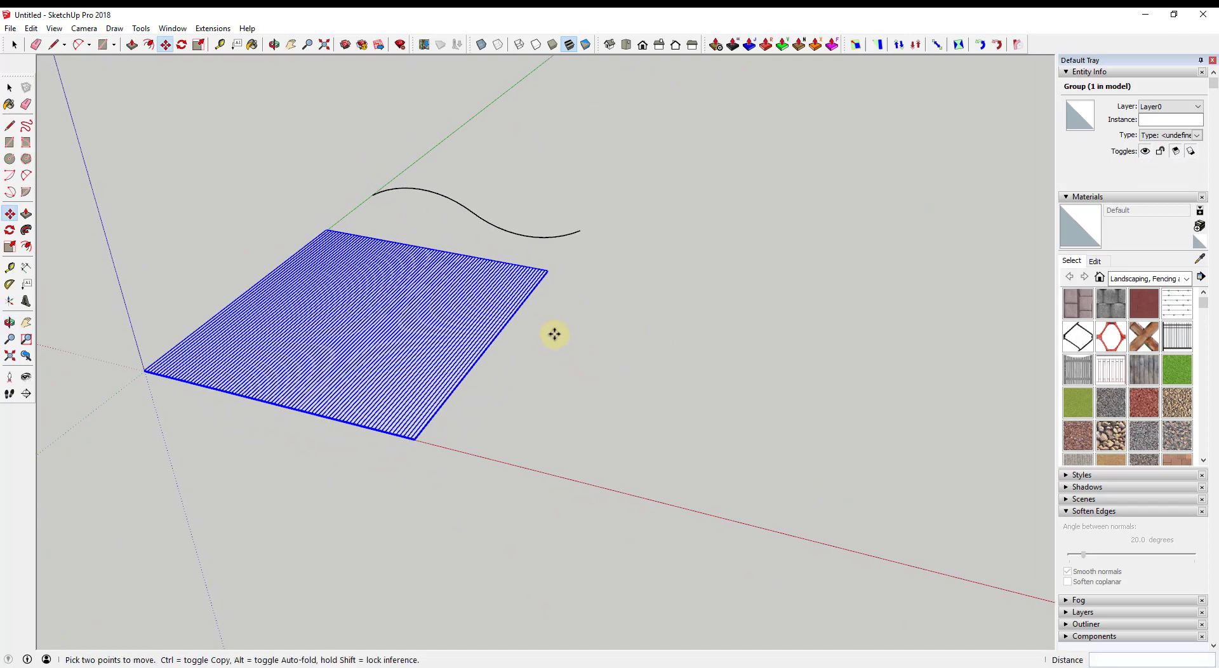
scroll(422, 242, "up", 3)
key("s")
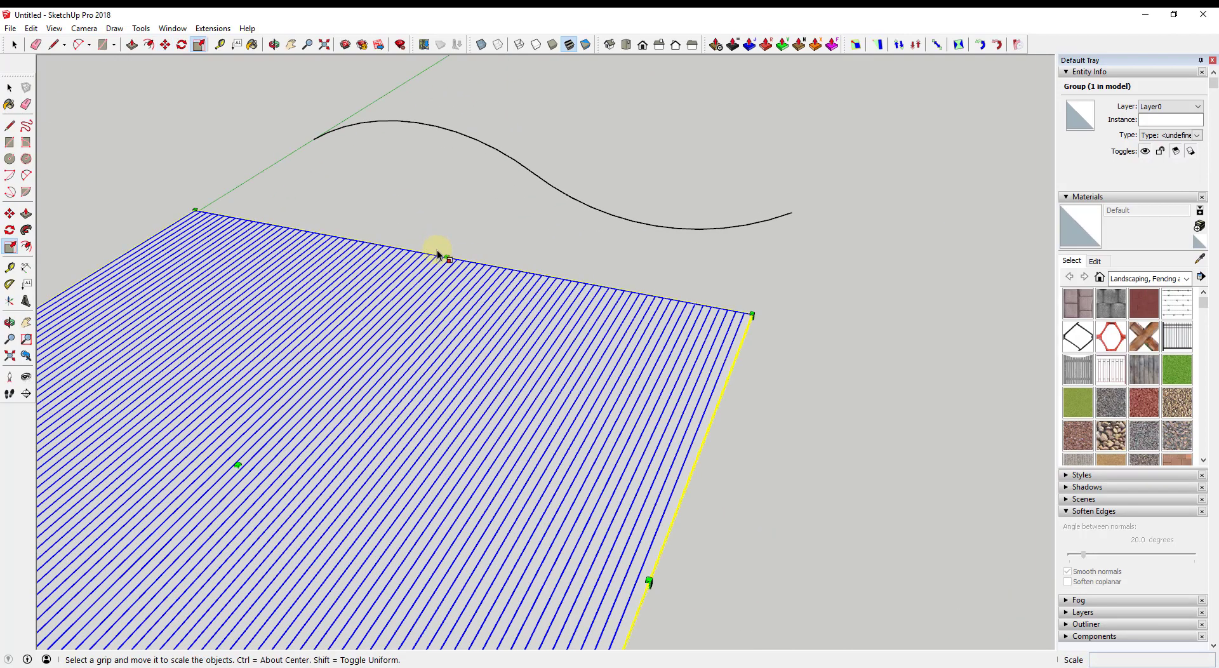
scroll(437, 254, "up", 1)
scroll(449, 260, "up", 2)
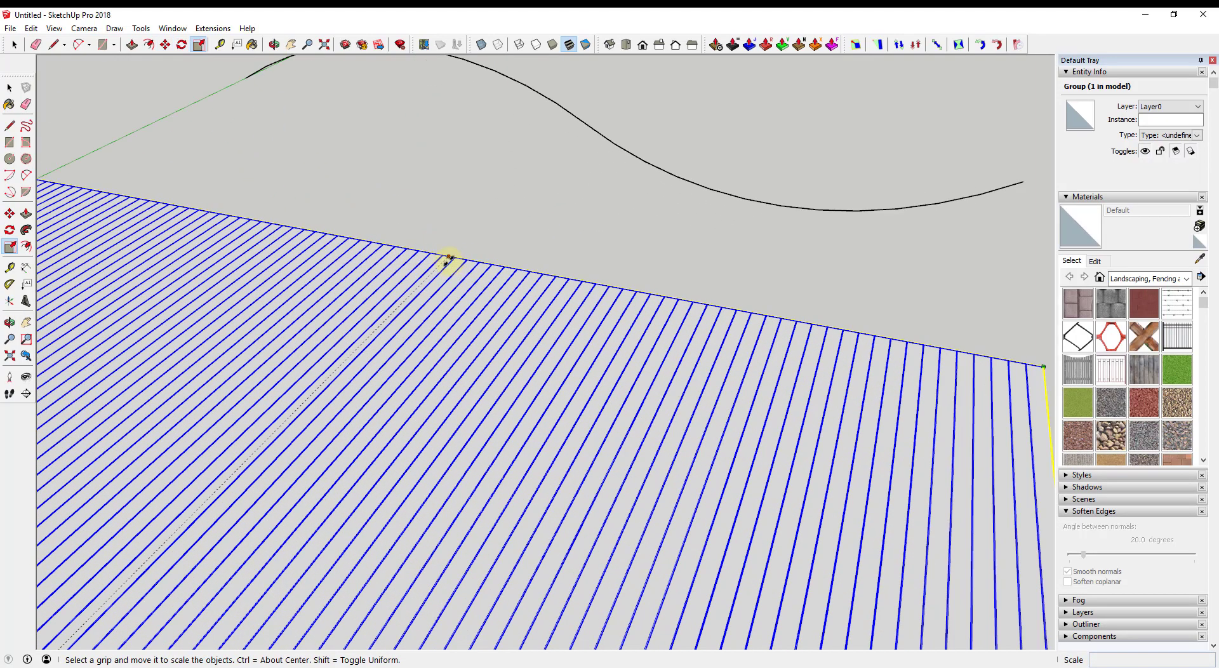
scroll(449, 261, "up", 3)
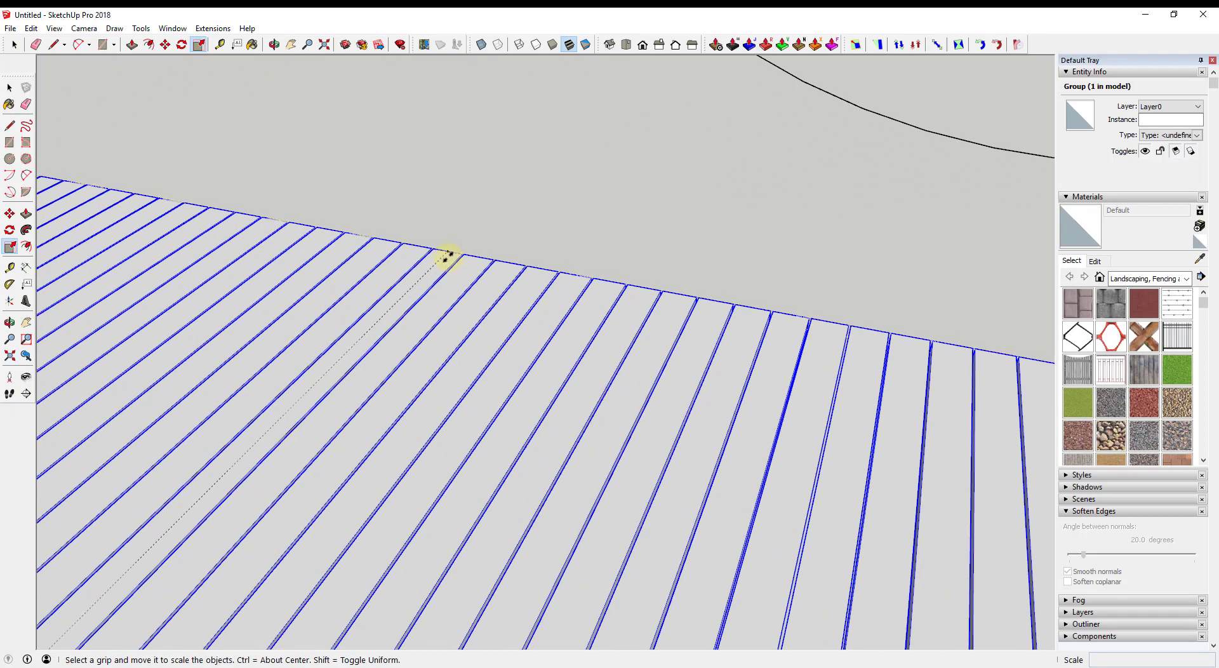
left_click(448, 261)
scroll(448, 261, "down", 6)
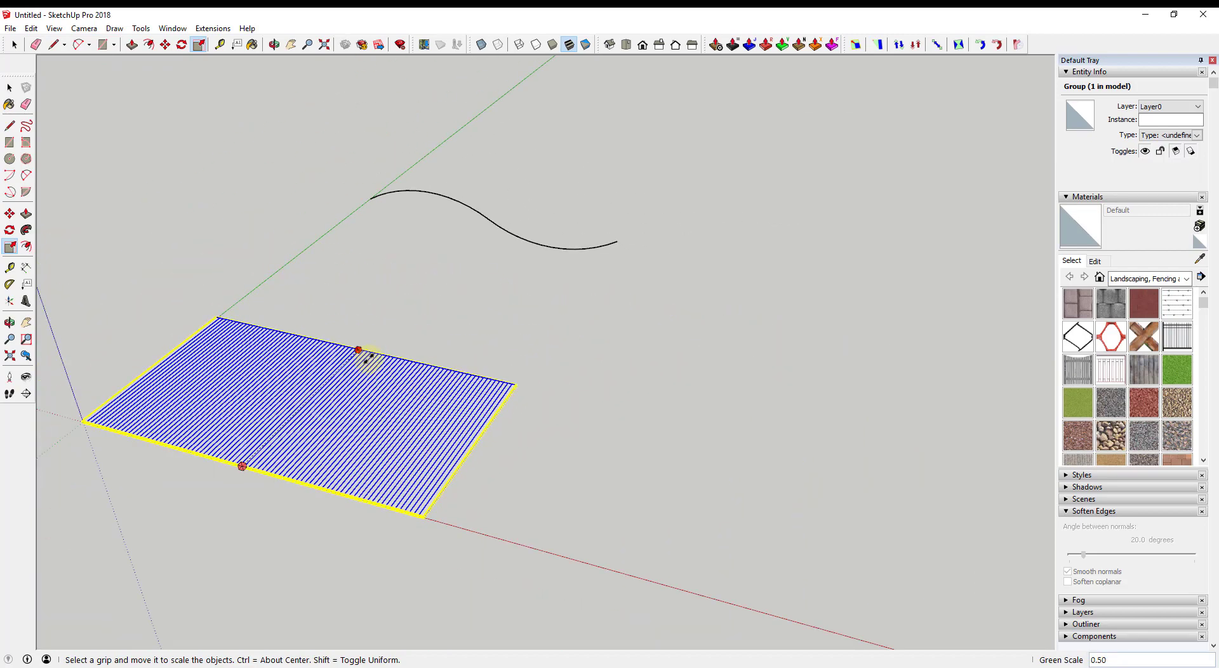
key("space")
Step: Move the S-curve about 5' 4" along the green axis towards the strip group
left_click(337, 408)
mouse_move(340, 406)
middle_mouse_down()
mouse_move(647, 333)
mouse_move(673, 426)
mouse_move(408, 257)
middle_mouse_up()
left_click(408, 256)
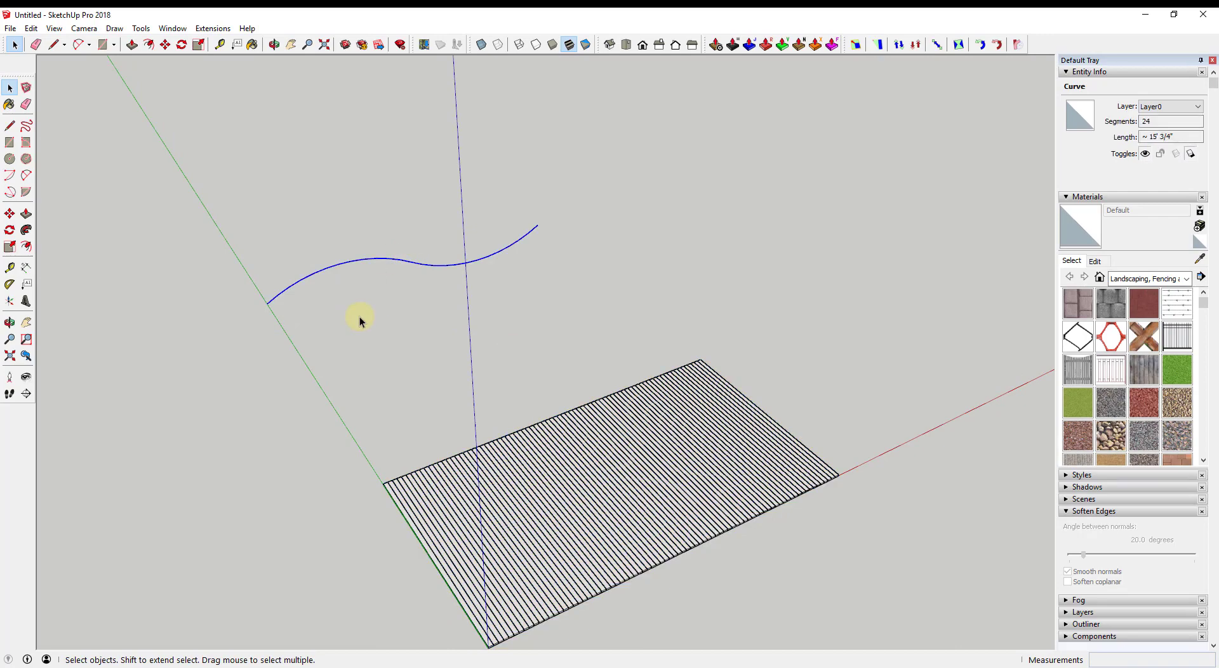
key("m")
left_click(267, 305)
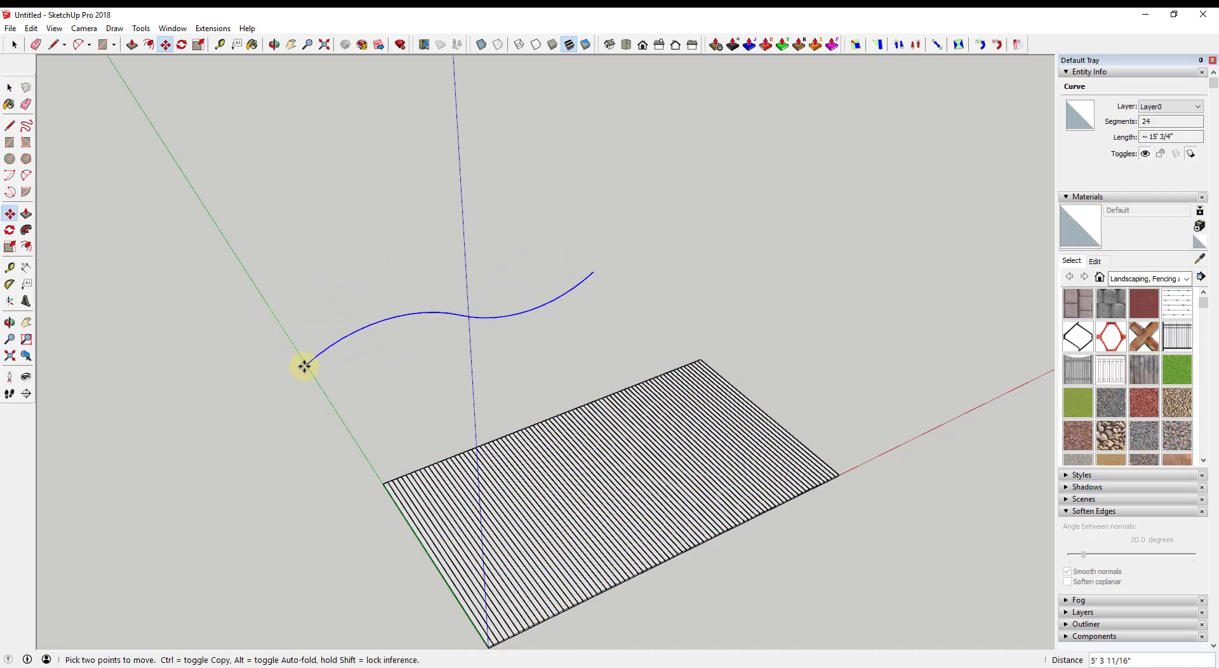
left_click(306, 364)
key("space")
Step: Start Shape Bender on the strip group and pick the straight baseline on the red axis as the reference line
left_click(654, 517)
mouse_move(654, 516)
middle_mouse_down()
mouse_move(531, 430)
mouse_move(603, 507)
middle_mouse_up()
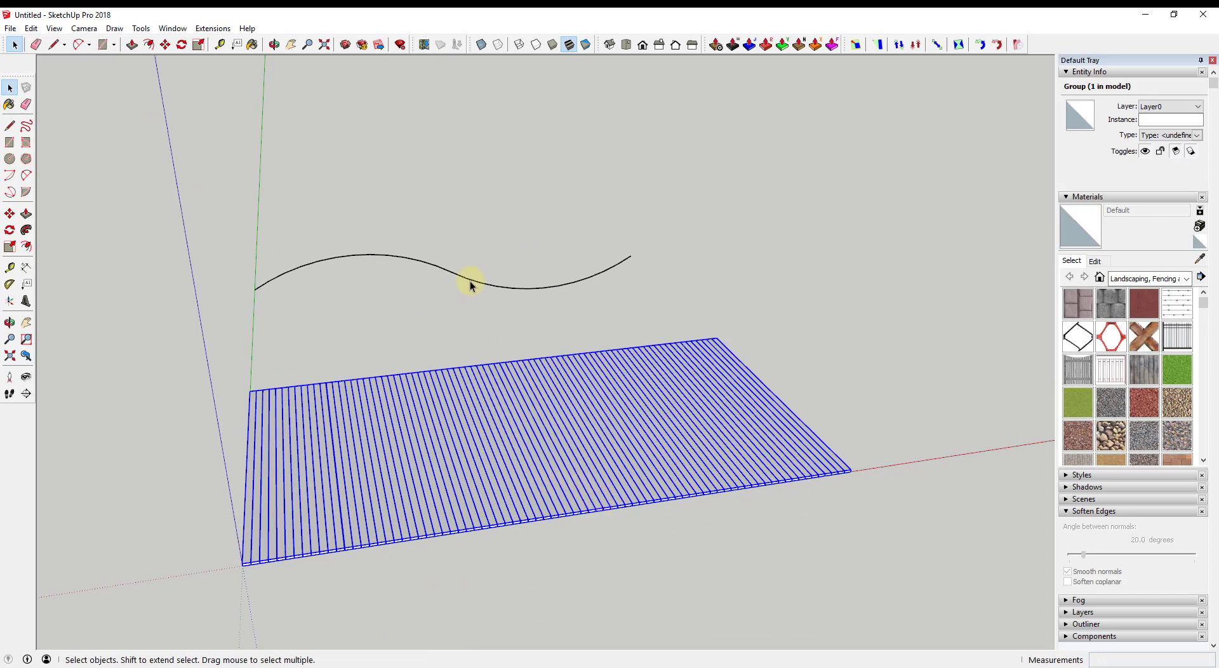
left_click(540, 581)
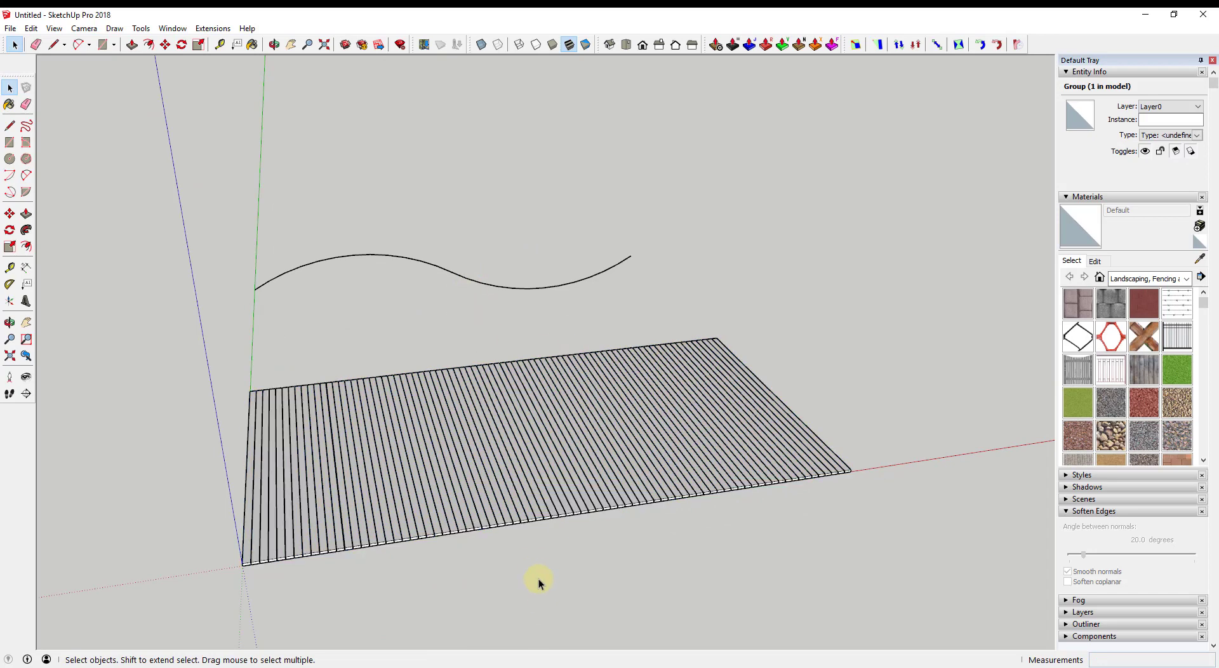
middle_click_drag(538, 578, 471, 534)
left_click(449, 417)
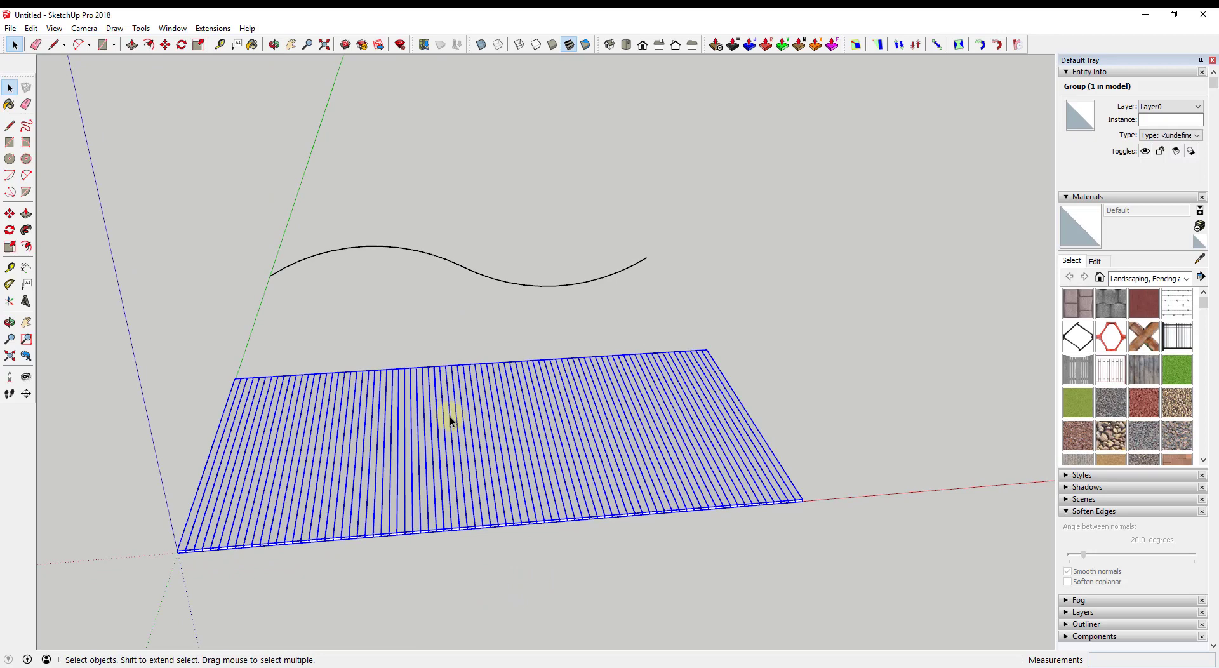
left_click(207, 30)
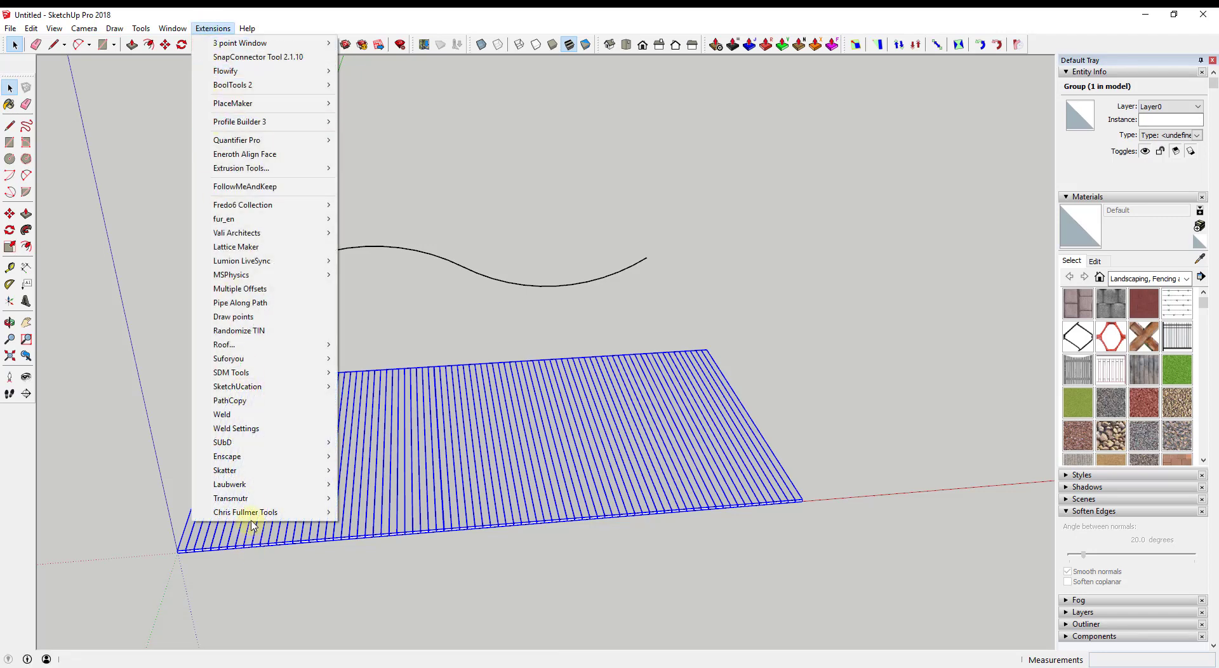
mouse_move(257, 513)
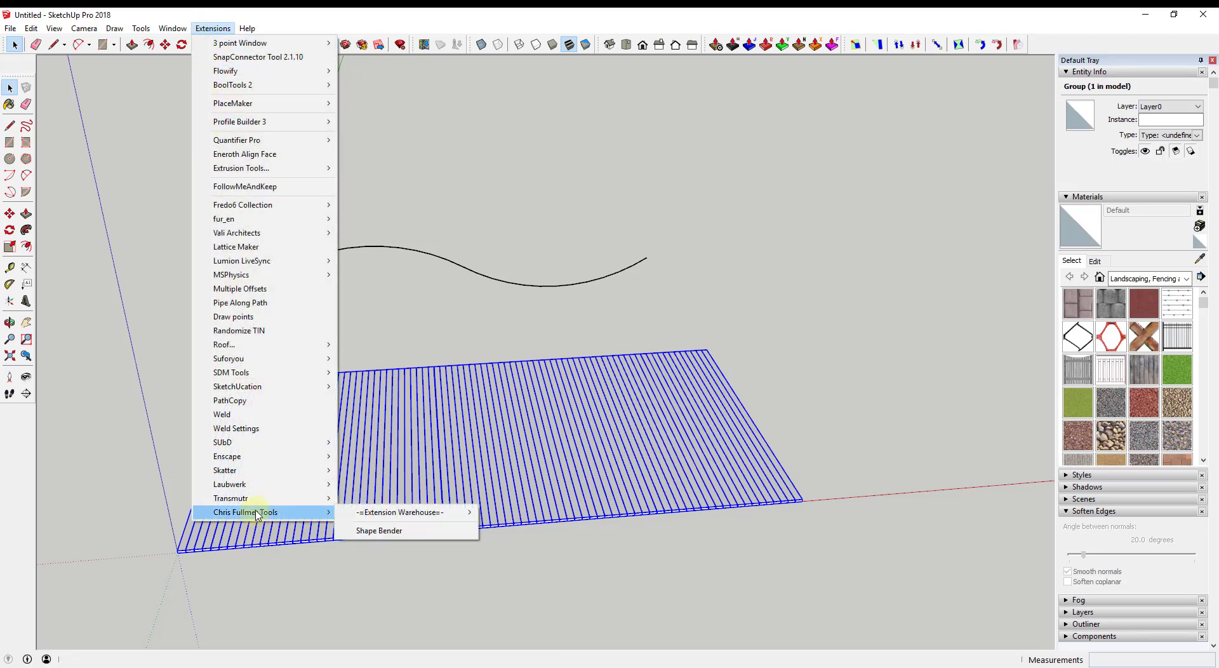
left_click(398, 536)
middle_click_drag(534, 541, 372, 510)
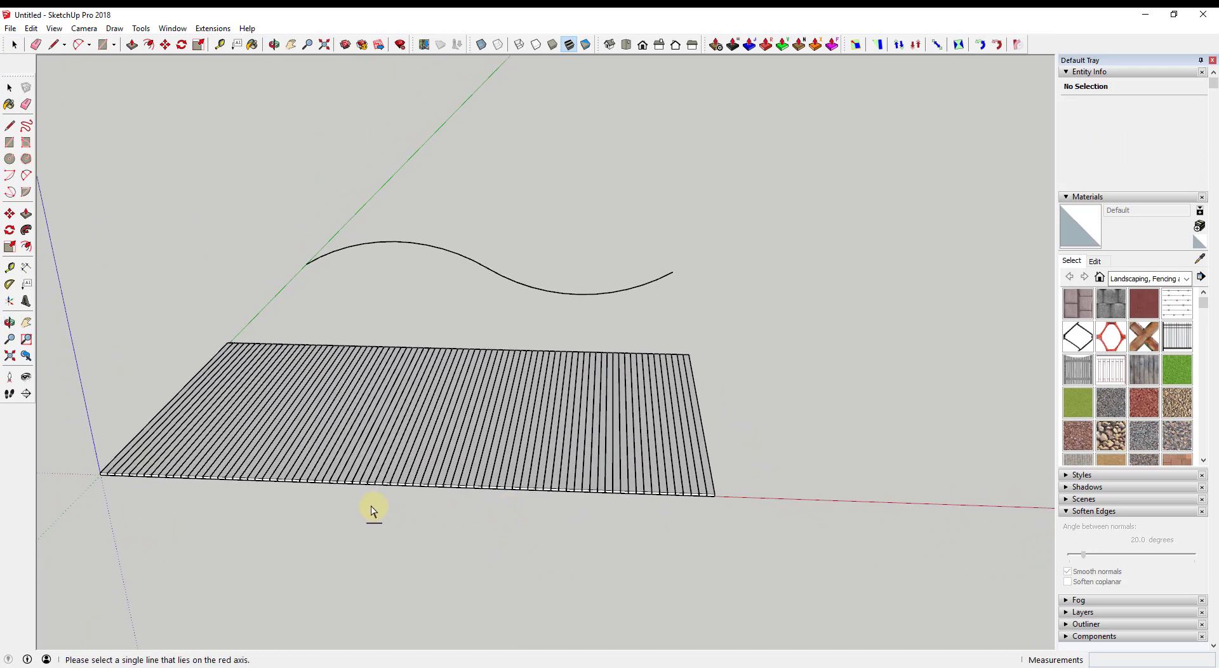
left_click(318, 486)
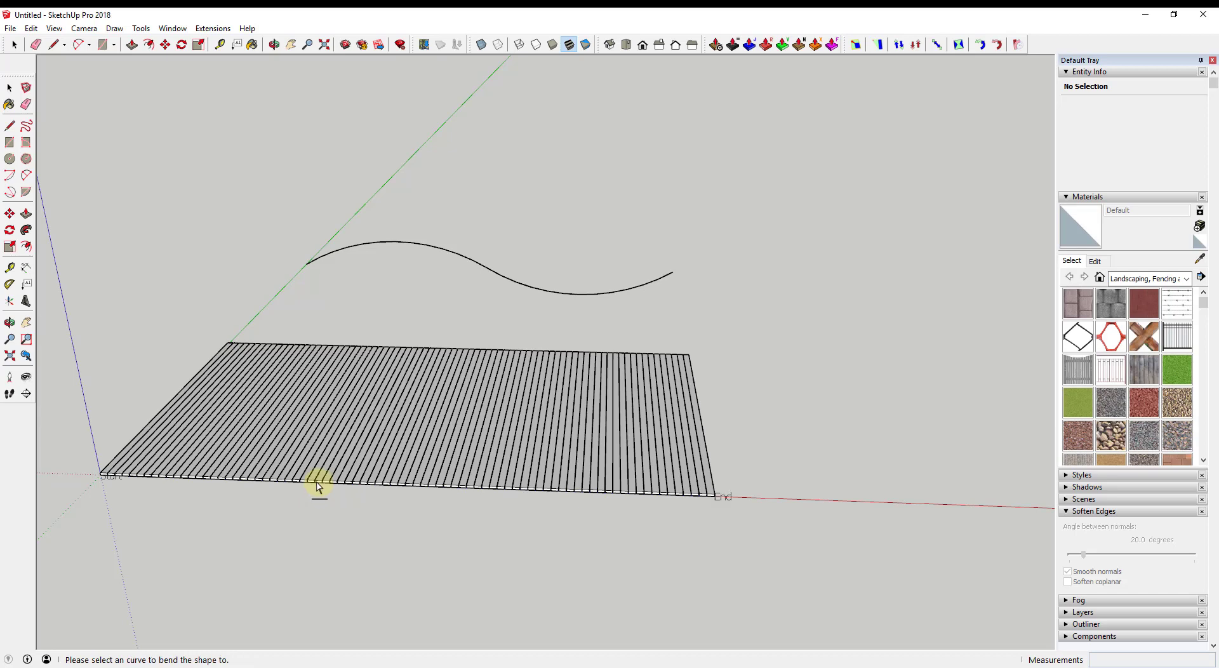
Step: Bend the strips onto the S-curve, toggling the curve direction so its start lies at the green-axis end, and accept the bend
left_click(449, 256)
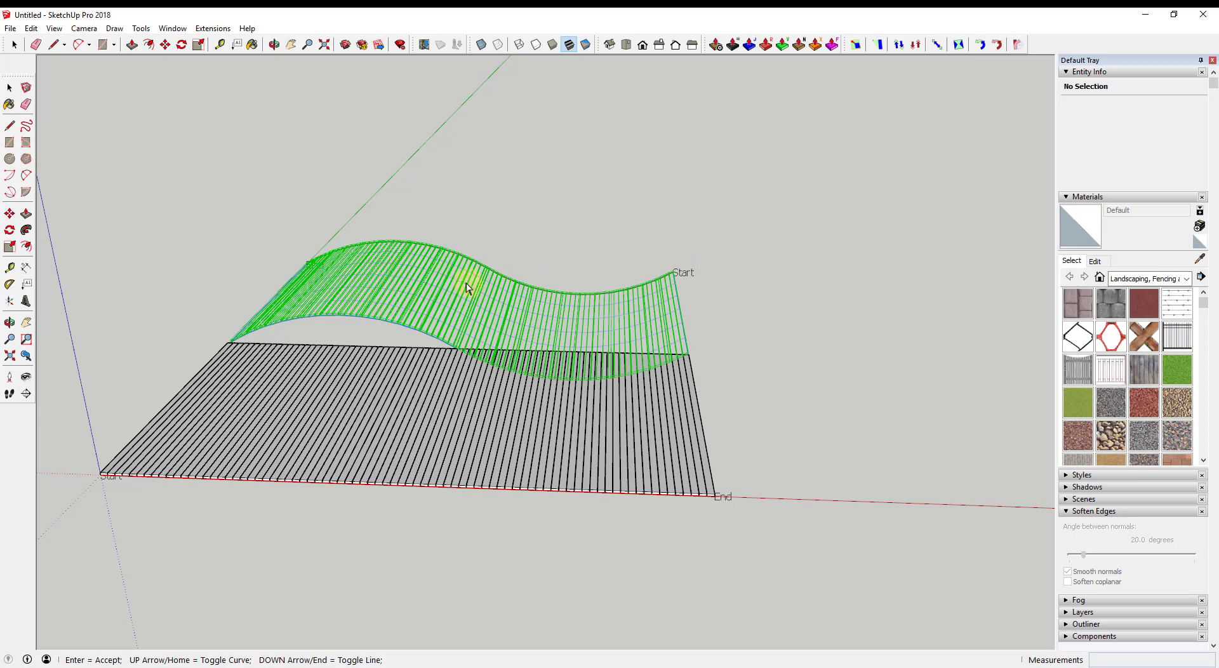
key("Up")
key("Up")
key("Up")
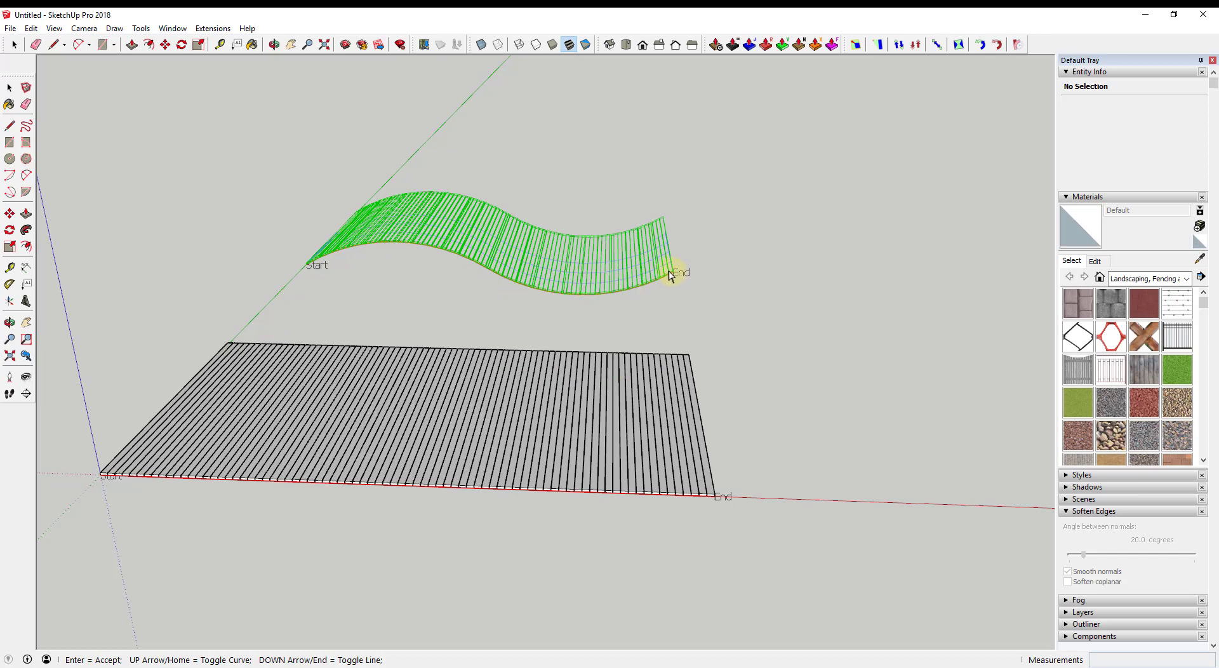
key("Up")
key("Up")
key("Return")
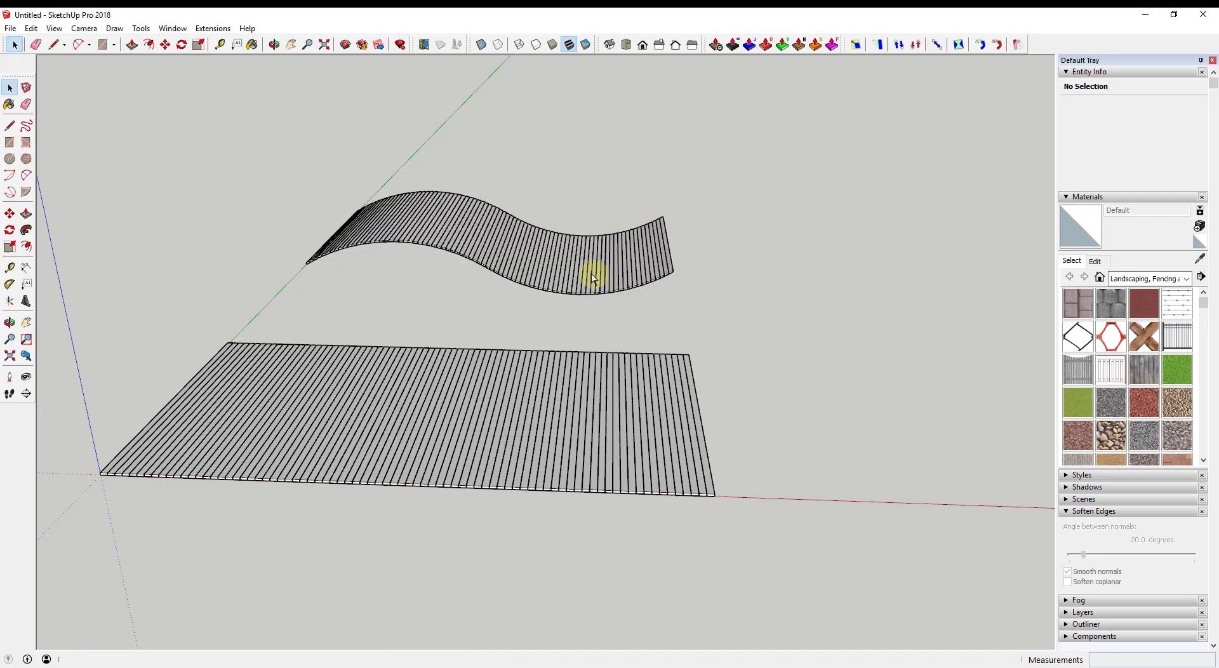
Step: Copy the bent strip component along the red axis so the copy meets the original end to end on the green-axis side
middle_click_drag(662, 286, 595, 270)
left_click(536, 269)
scroll(502, 254, "up", 3)
middle_click_drag(466, 242, 583, 238)
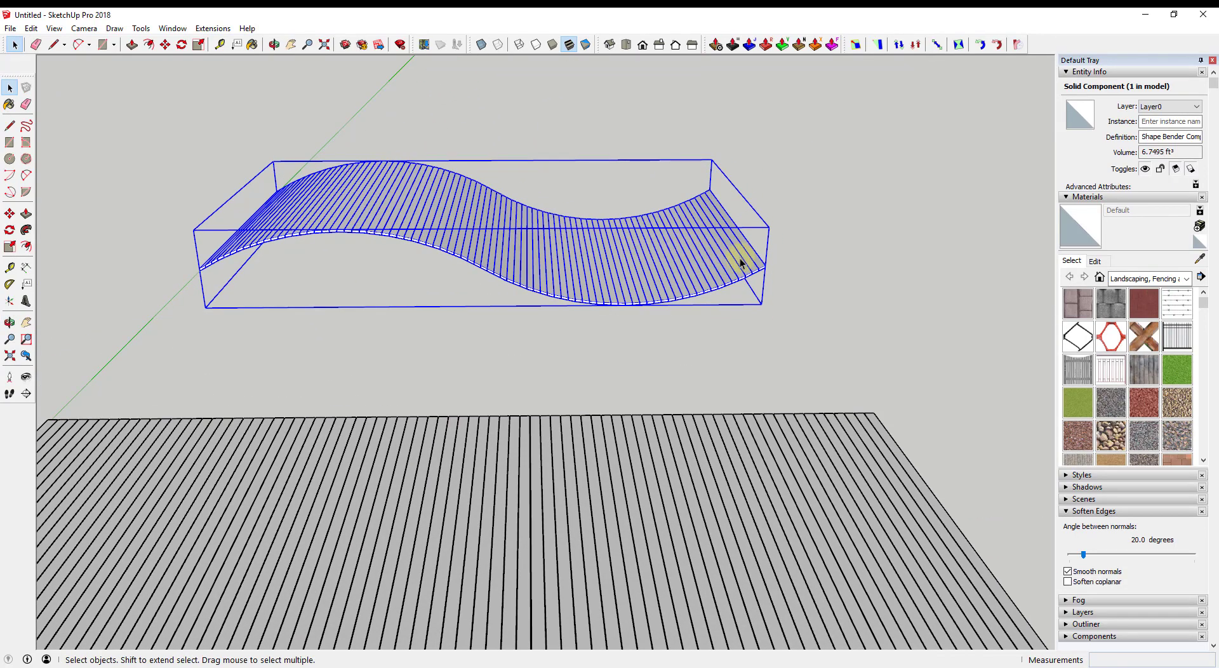
key("m")
left_click(767, 262)
key("ctrl")
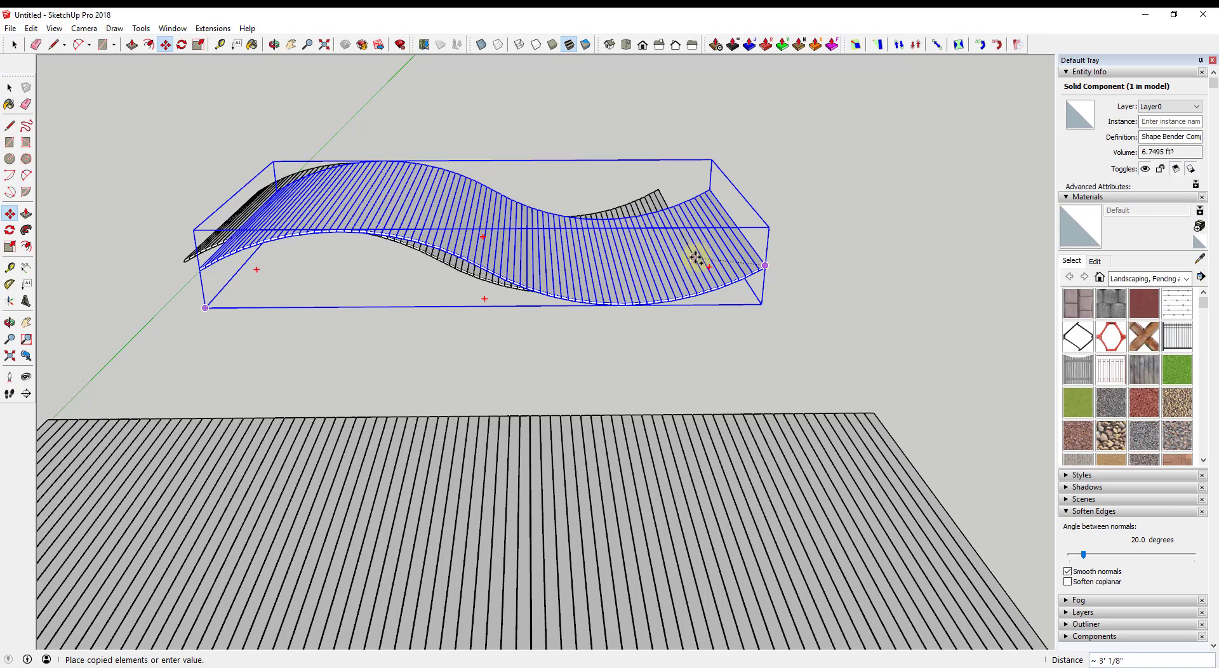
scroll(635, 273, "down", 3)
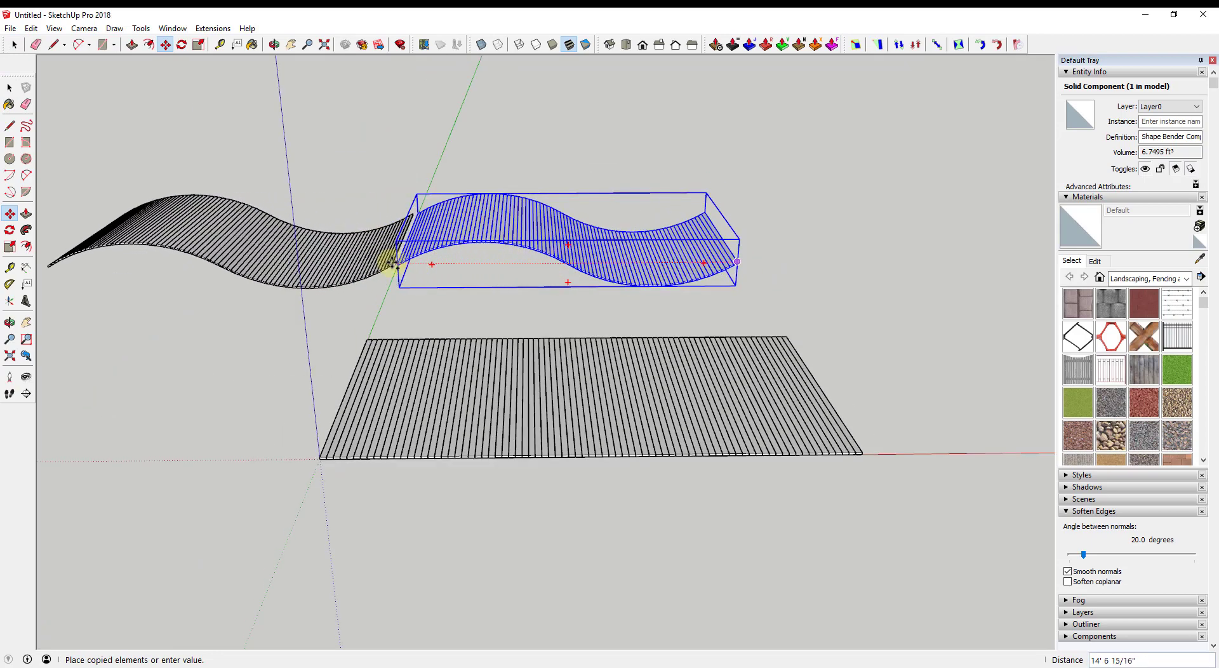
scroll(381, 254, "up", 5)
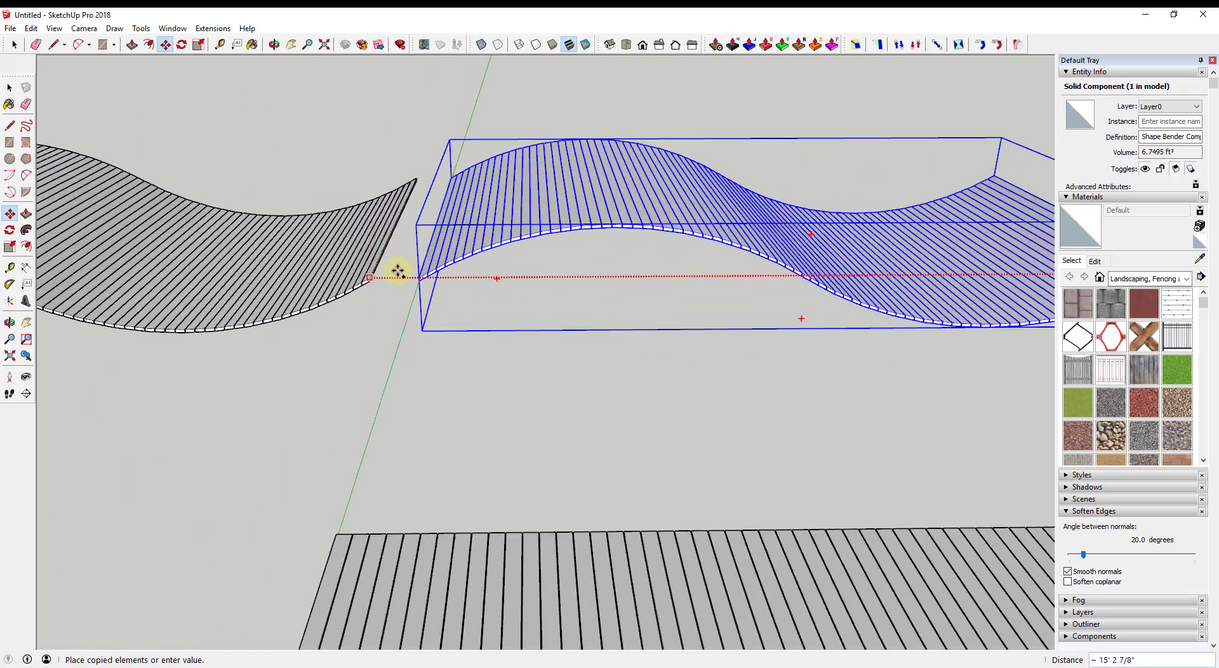
scroll(436, 284, "up", 1)
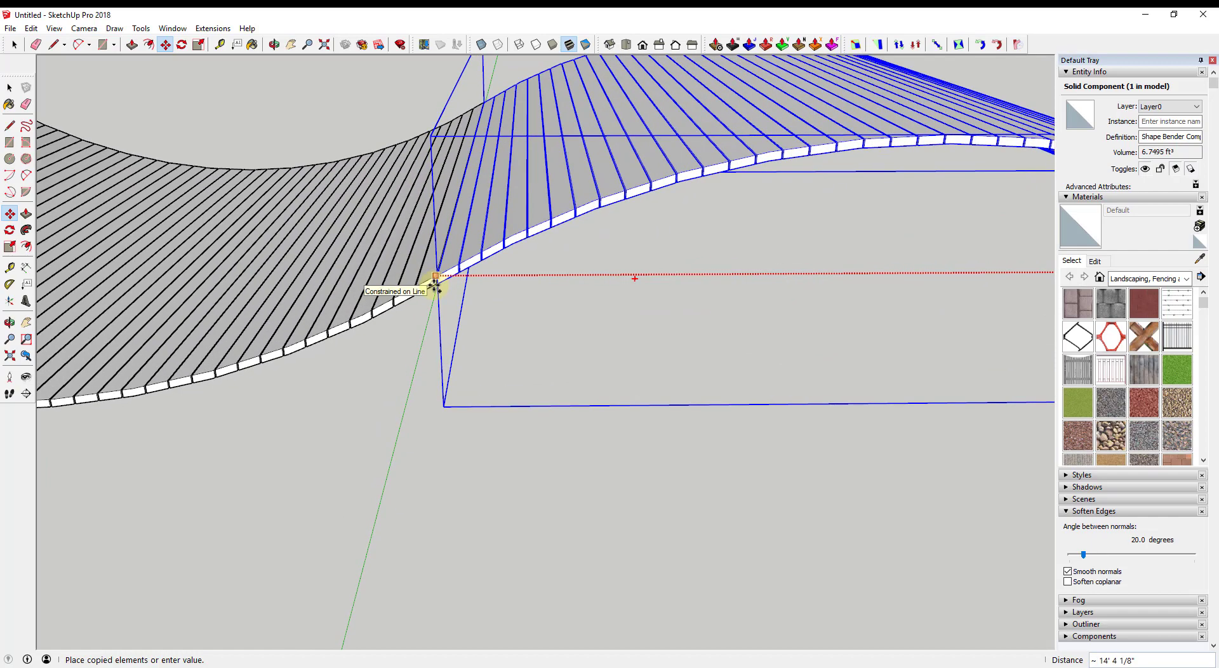
scroll(436, 284, "down", 3)
left_click(432, 281)
Step: Array the copied wave panel with *3 to form a continuous row, and clear the selection
scroll(618, 307, "down", 2)
scroll(586, 309, "up", 2)
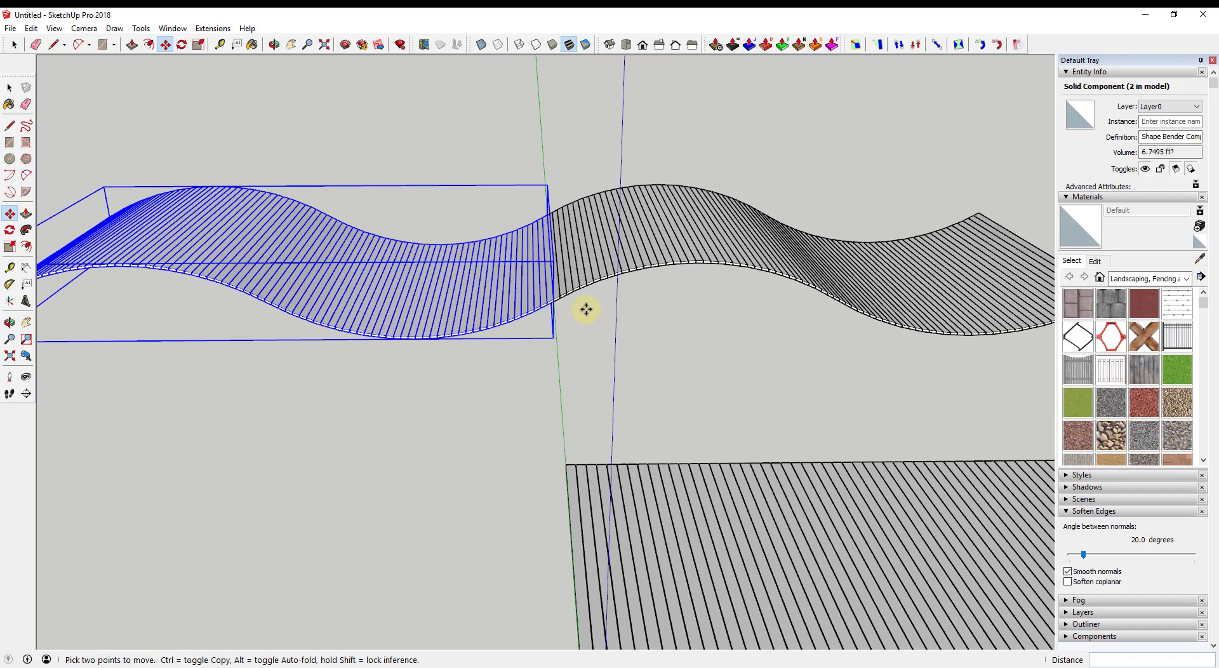
scroll(586, 310, "down", 3)
left_click(541, 292)
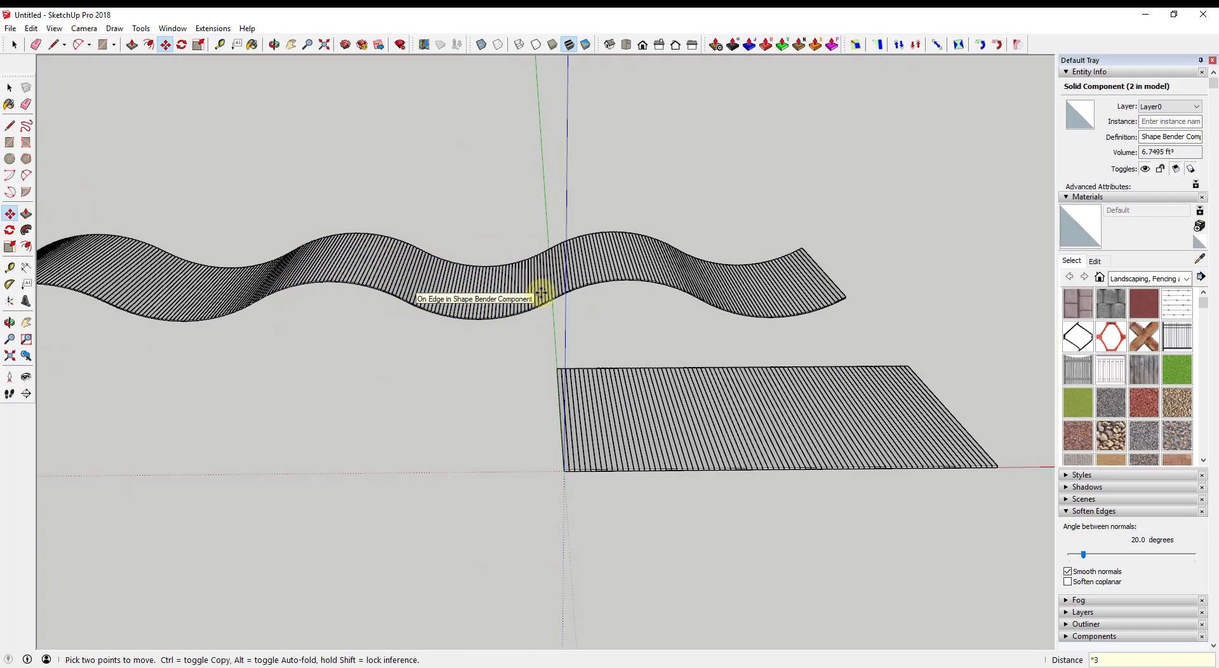
middle_click_drag(567, 272, 199, 114)
key("ctrl+t")
Step: Examine the row of joined wave panels from below
scroll(704, 413, "up", 3)
scroll(705, 412, "down", 3)
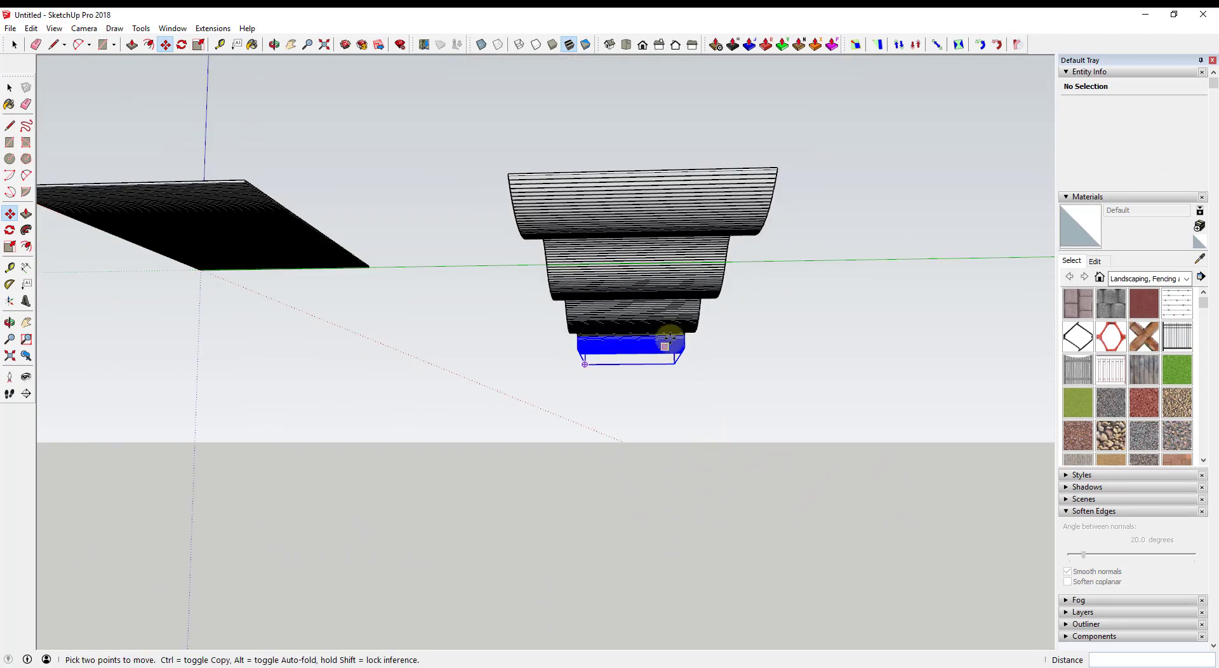
middle_click_drag(667, 340, 661, 368)
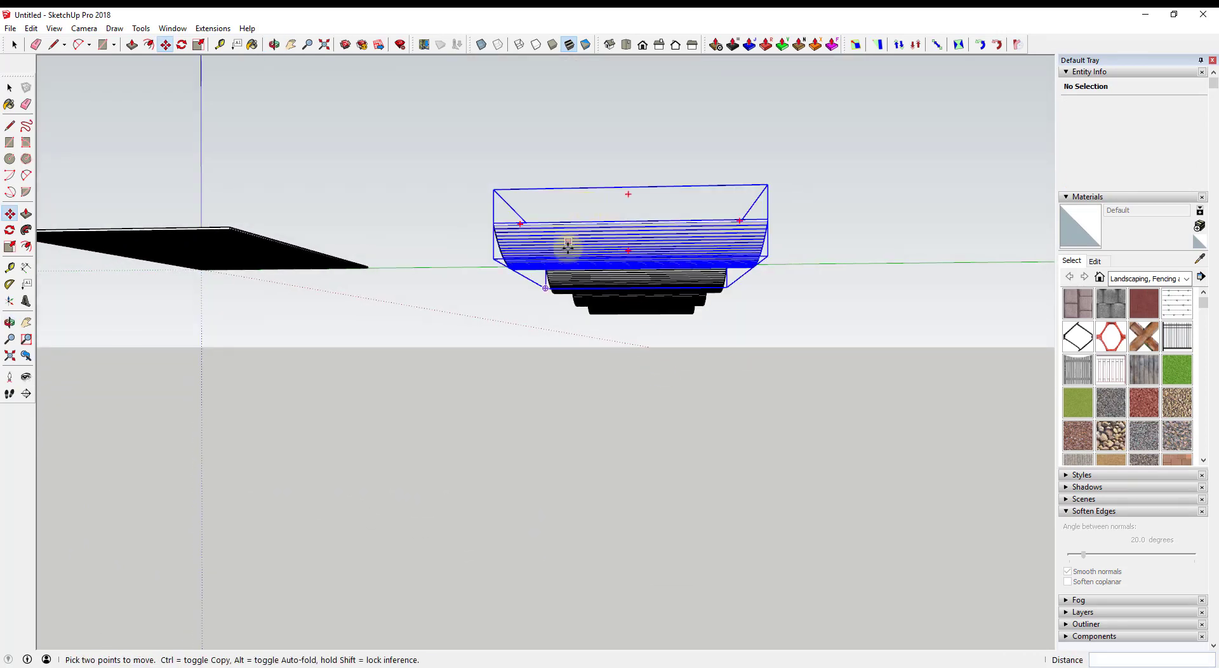
middle_click_drag(588, 291, 635, 318)
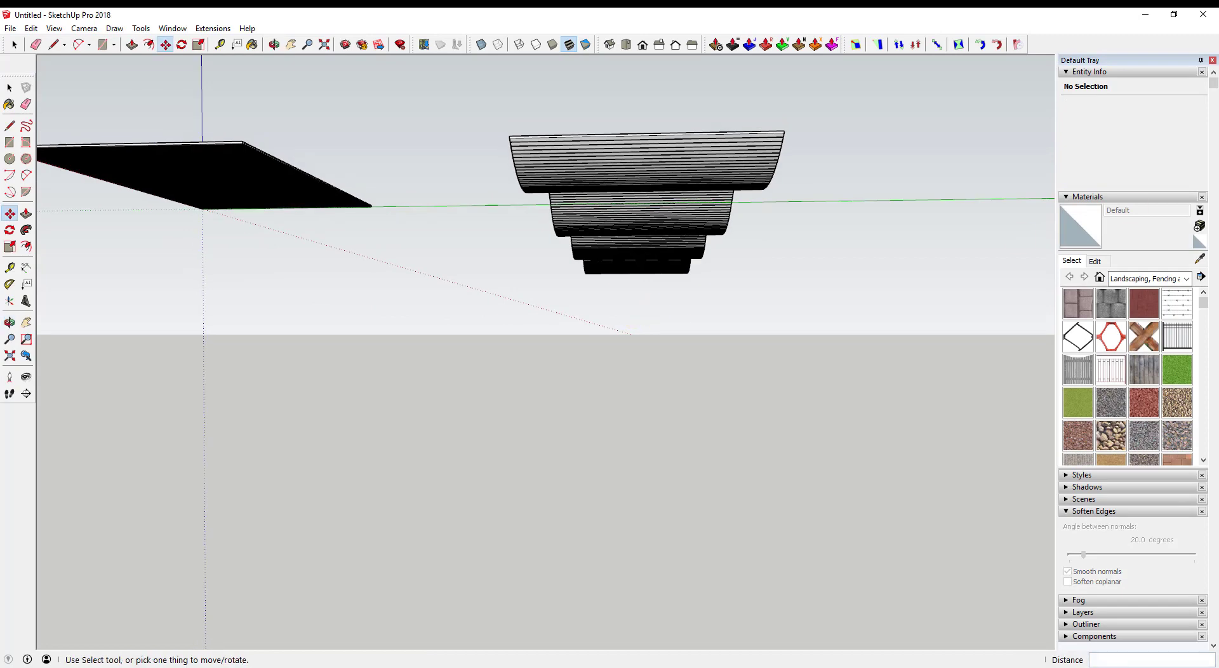